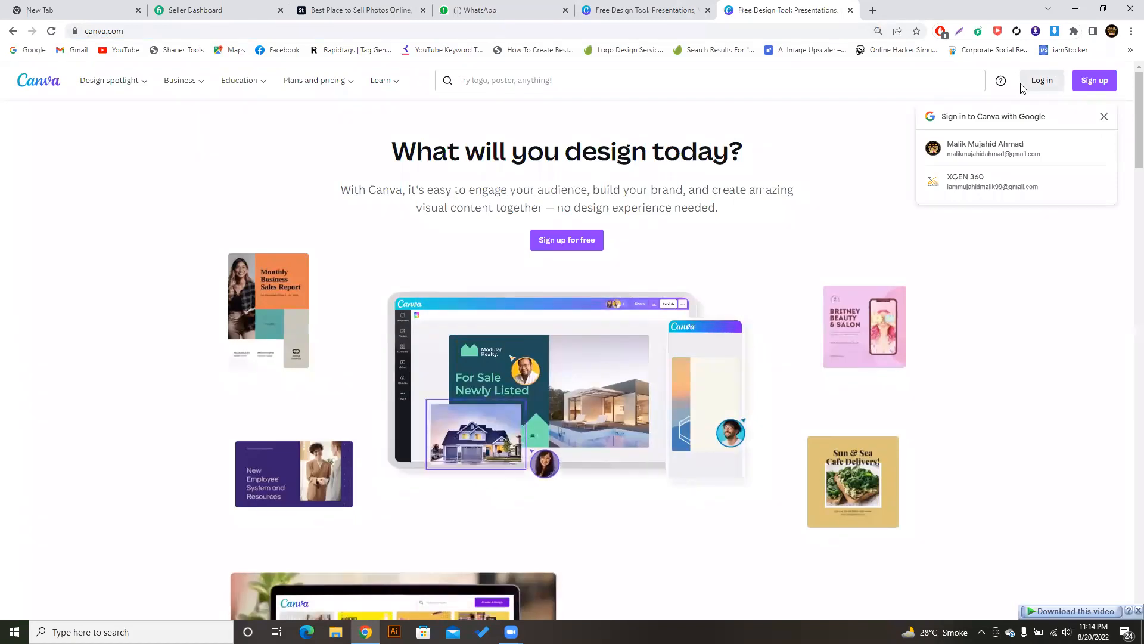
# - Open the Sign up dialog from the Canva home page
pyautogui.click(1094, 82)
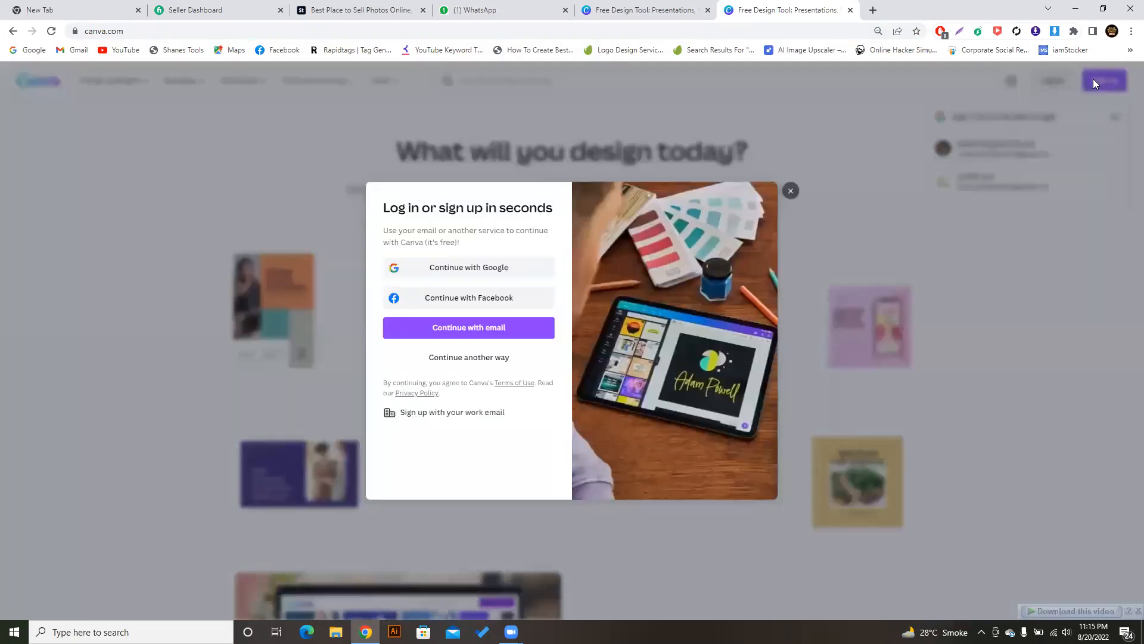
# - Choose email sign-up and enter the new account's e-mail address, correcting typos
pyautogui.click(481, 328)
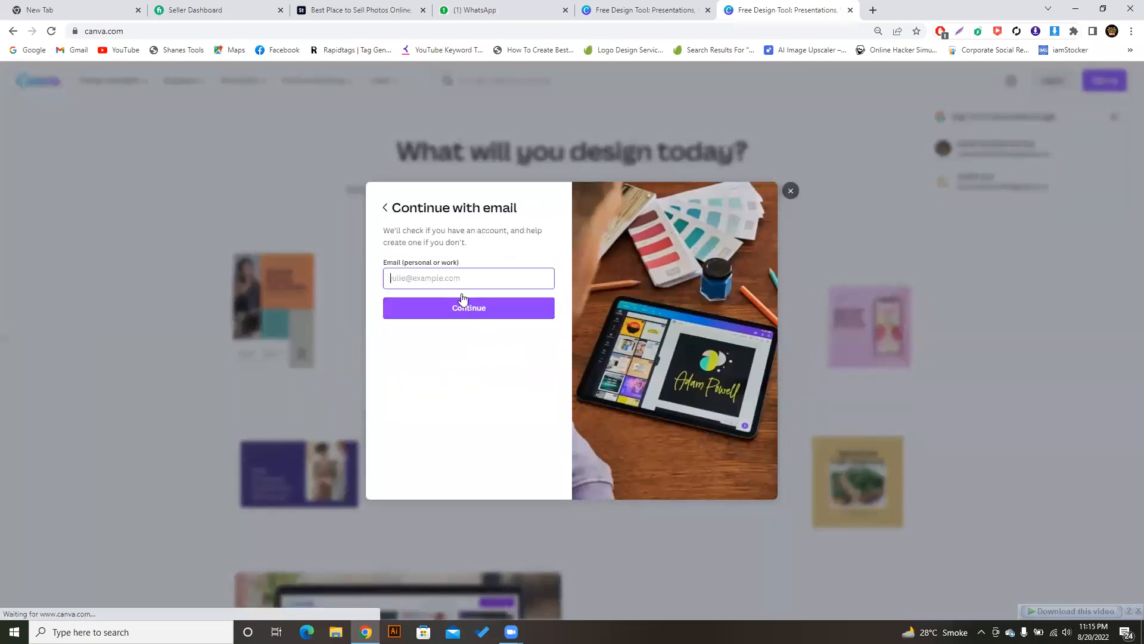
pyautogui.click(449, 277)
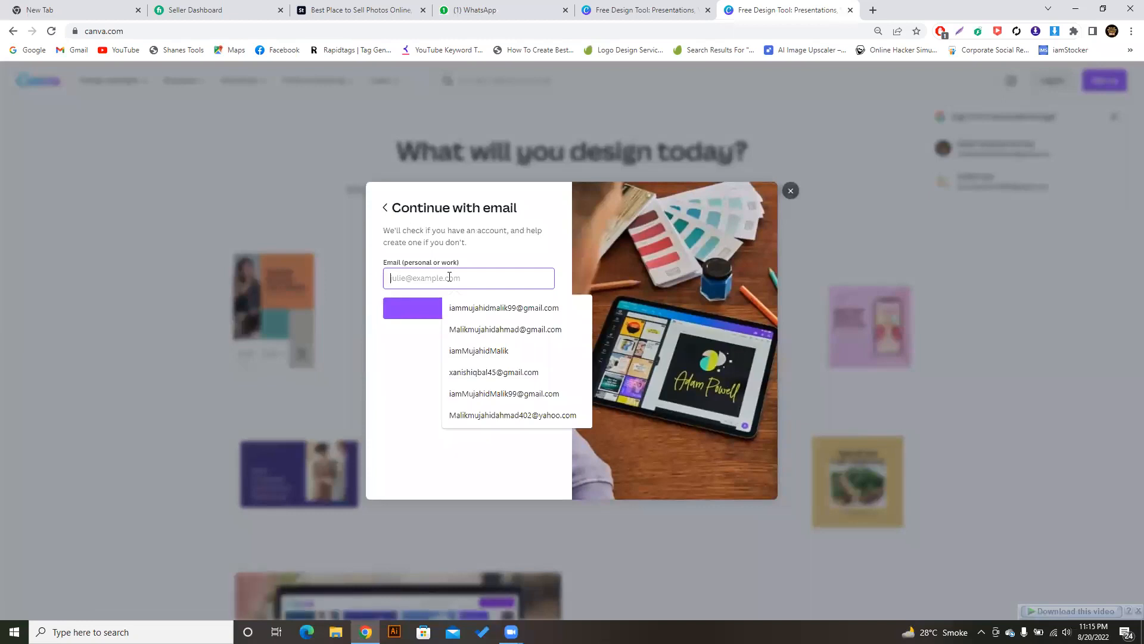
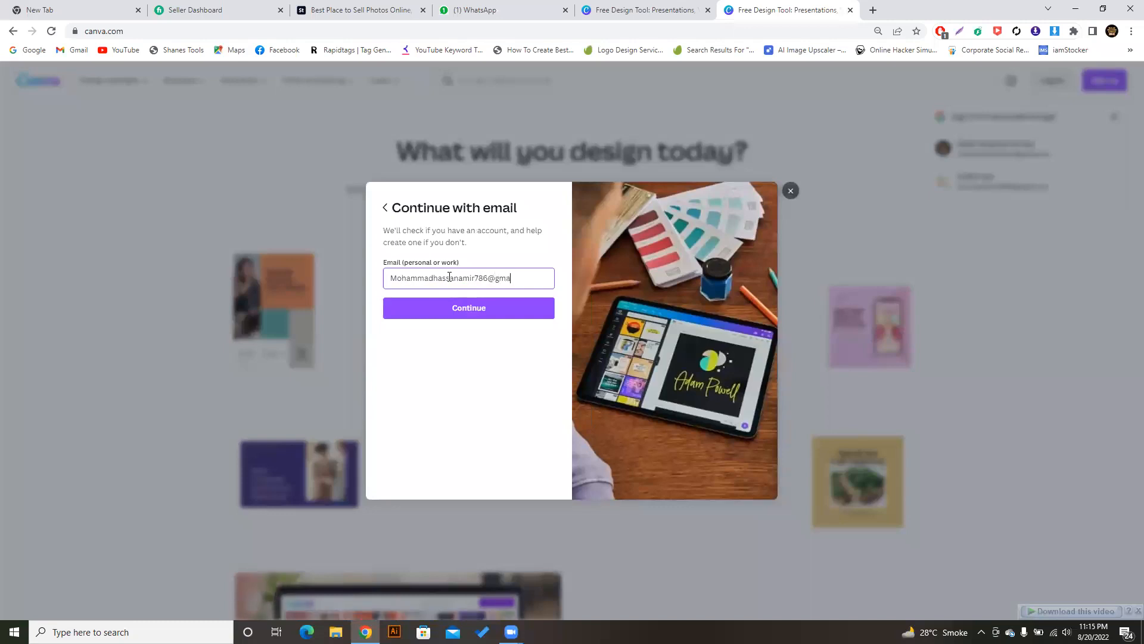
pyautogui.press('Return')
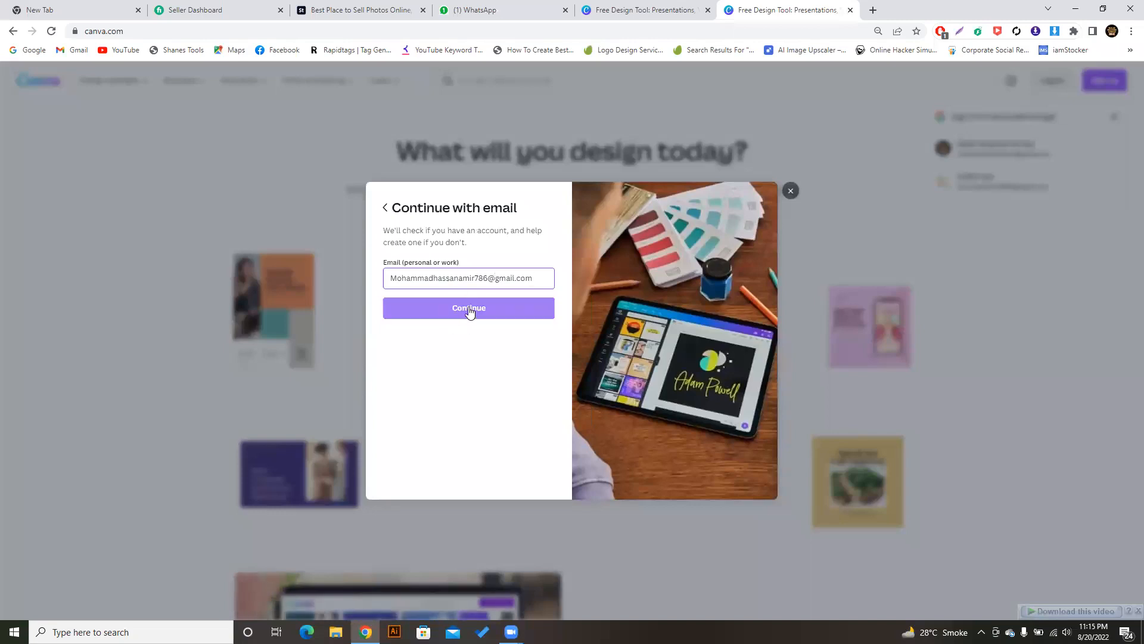
# - Continue to the Create your account form and fill in the account holder's full name
pyautogui.click(470, 309)
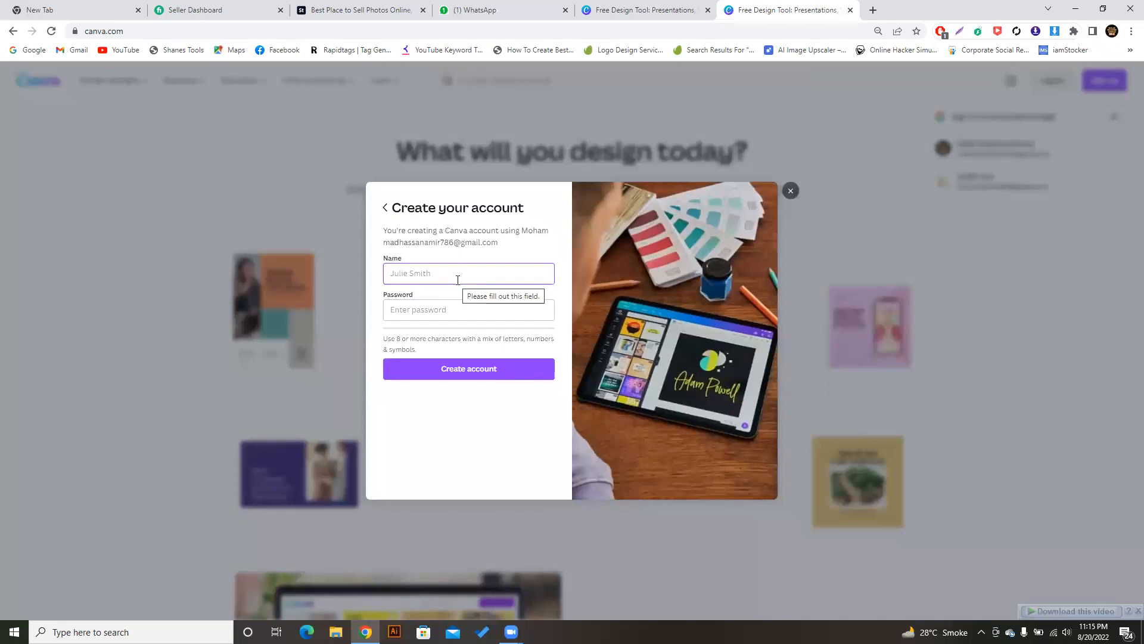
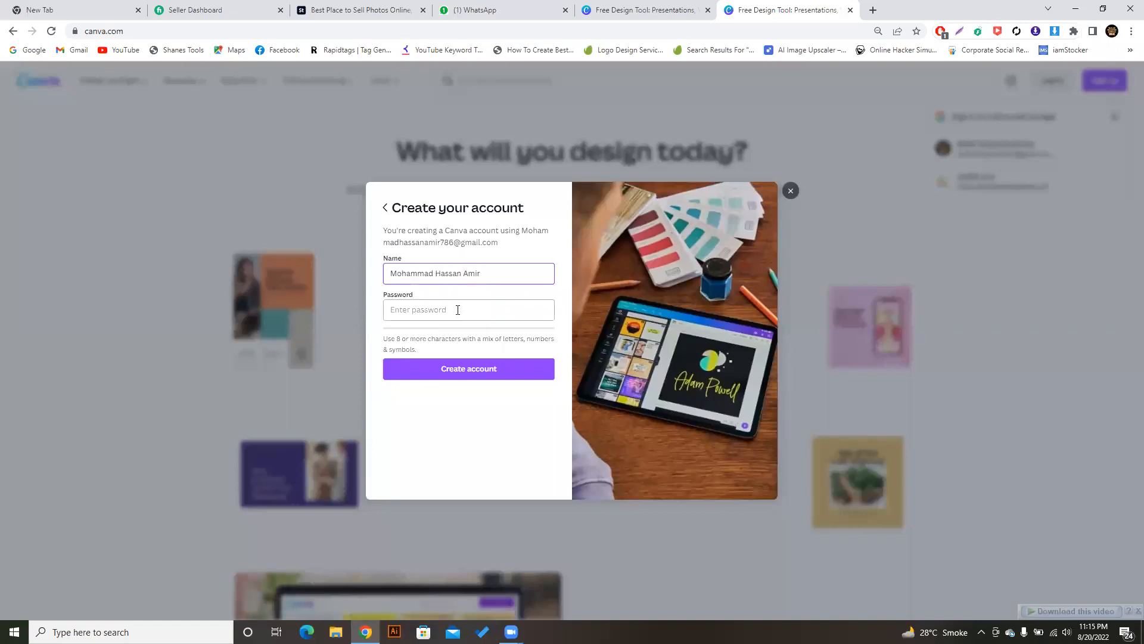
pyautogui.click(458, 311)
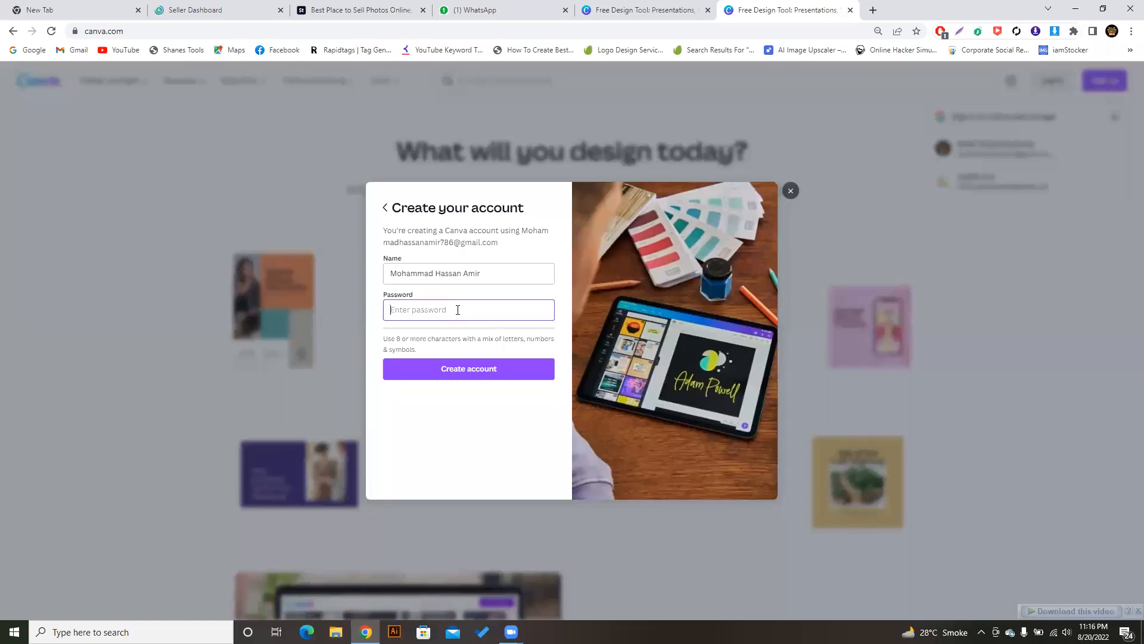
# - Recheck the name field, then type the account password, retyping it several times
pyautogui.click(487, 273)
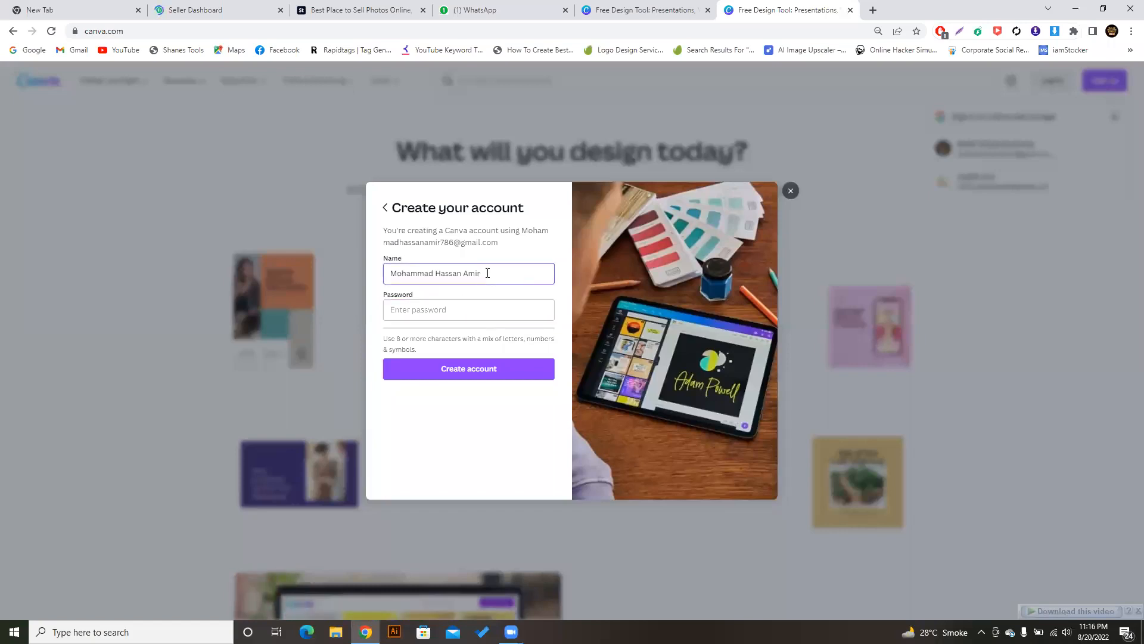
pyautogui.click(447, 317)
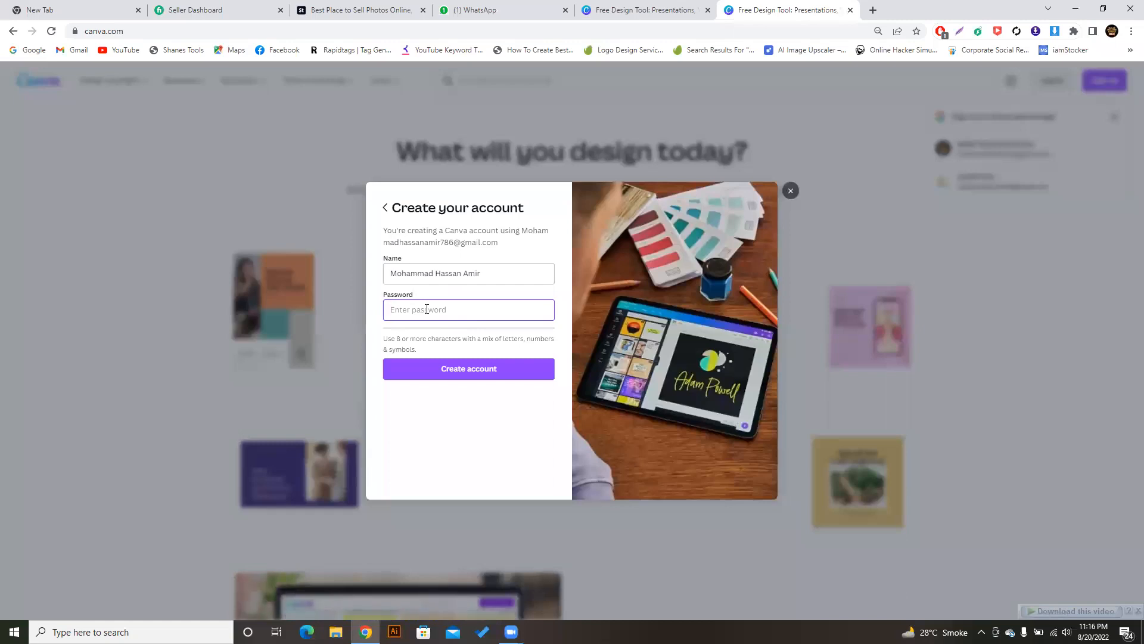
pyautogui.write('•')
pyautogui.press('BackSpace')
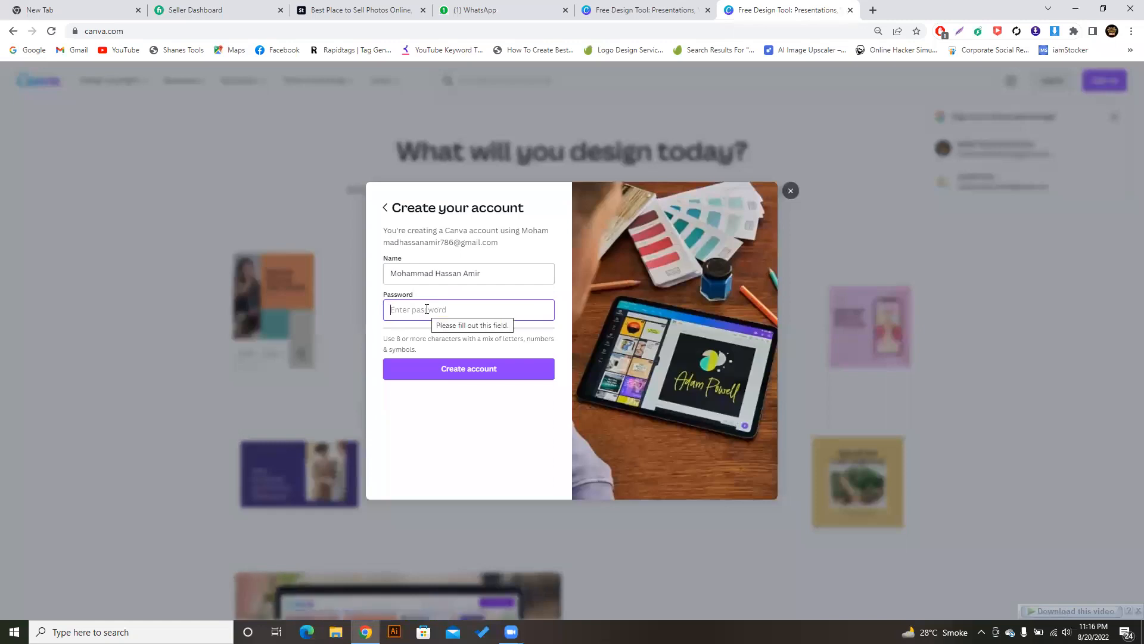
pyautogui.write('••')
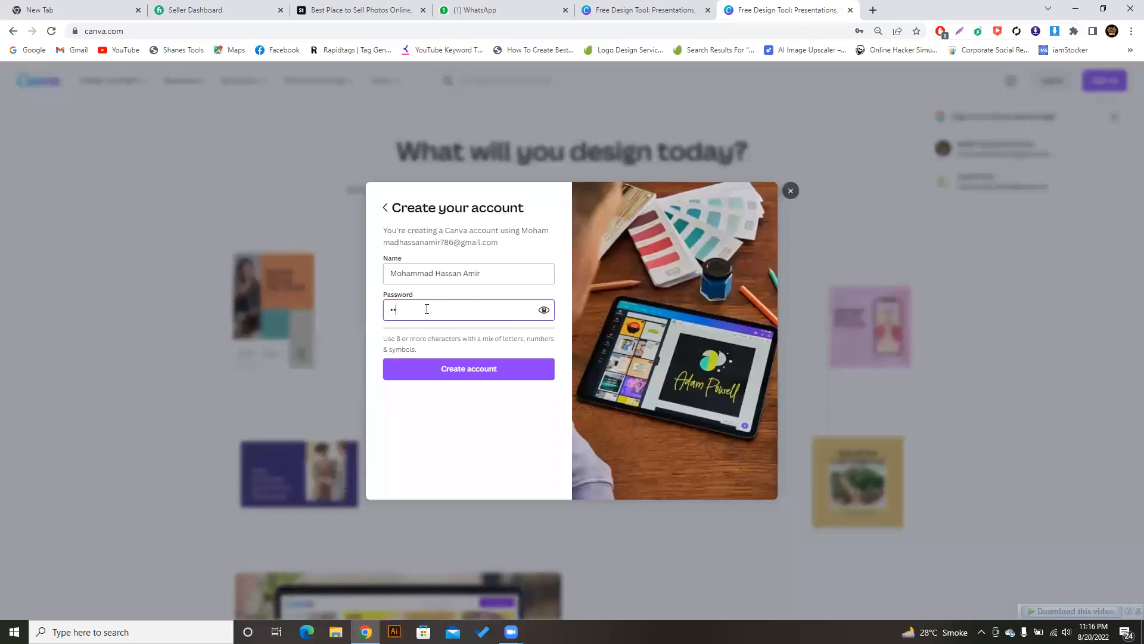
pyautogui.write('•••')
pyautogui.press('BackSpace')
pyautogui.press('BackSpace')
pyautogui.press('BackSpace')
pyautogui.press('BackSpace')
pyautogui.press('BackSpace')
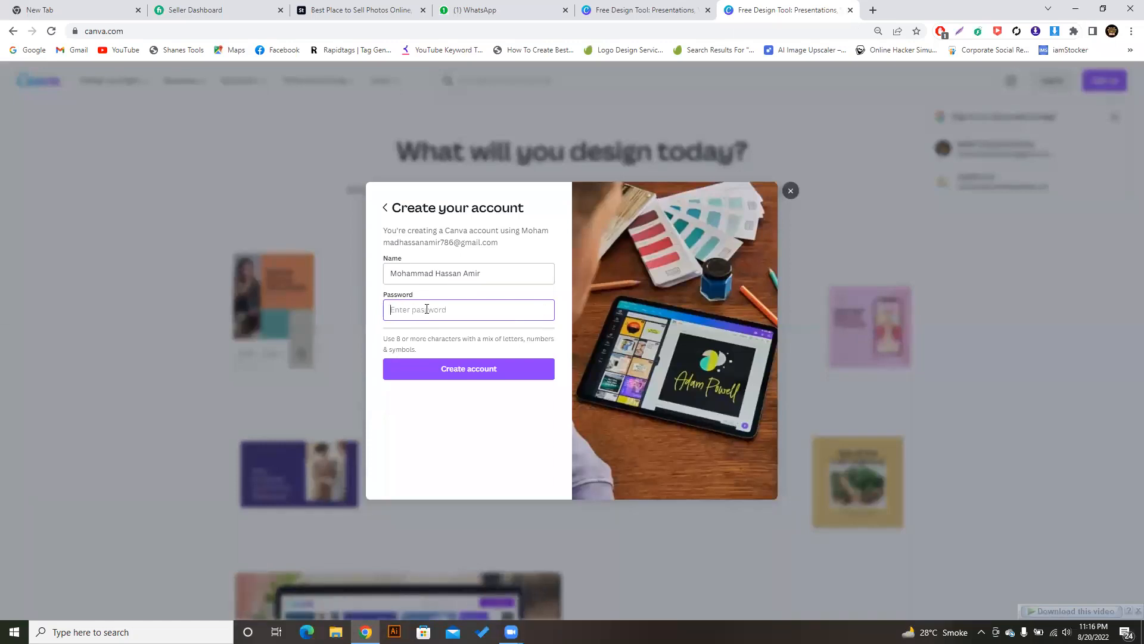
pyautogui.write('••')
pyautogui.press('BackSpace')
pyautogui.press('BackSpace')
pyautogui.write('•••')
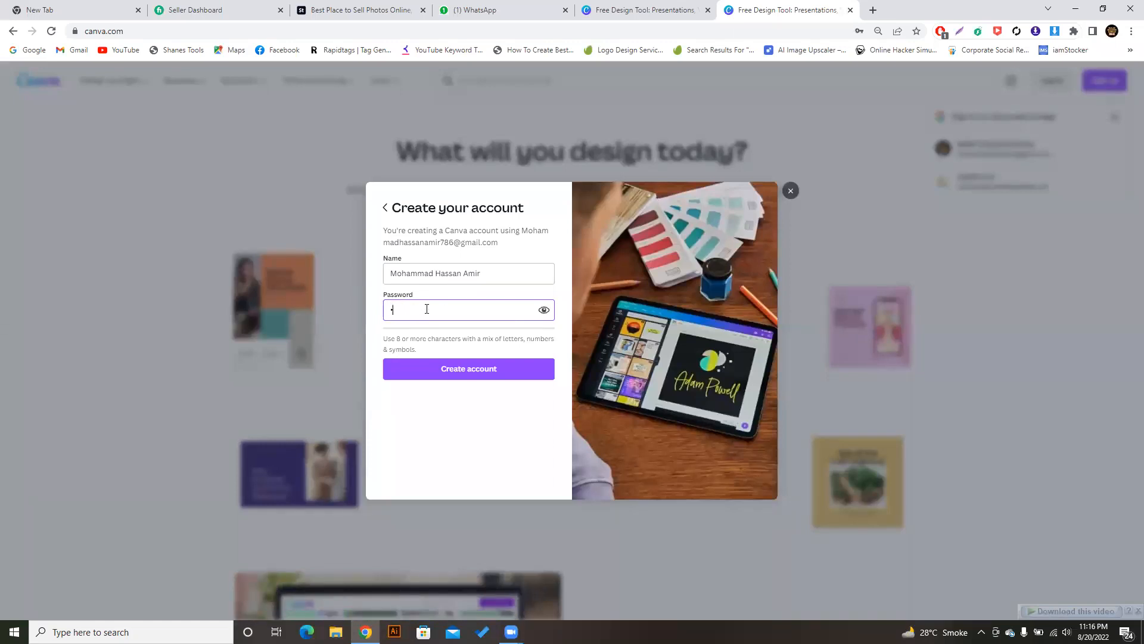
pyautogui.write('••••••')
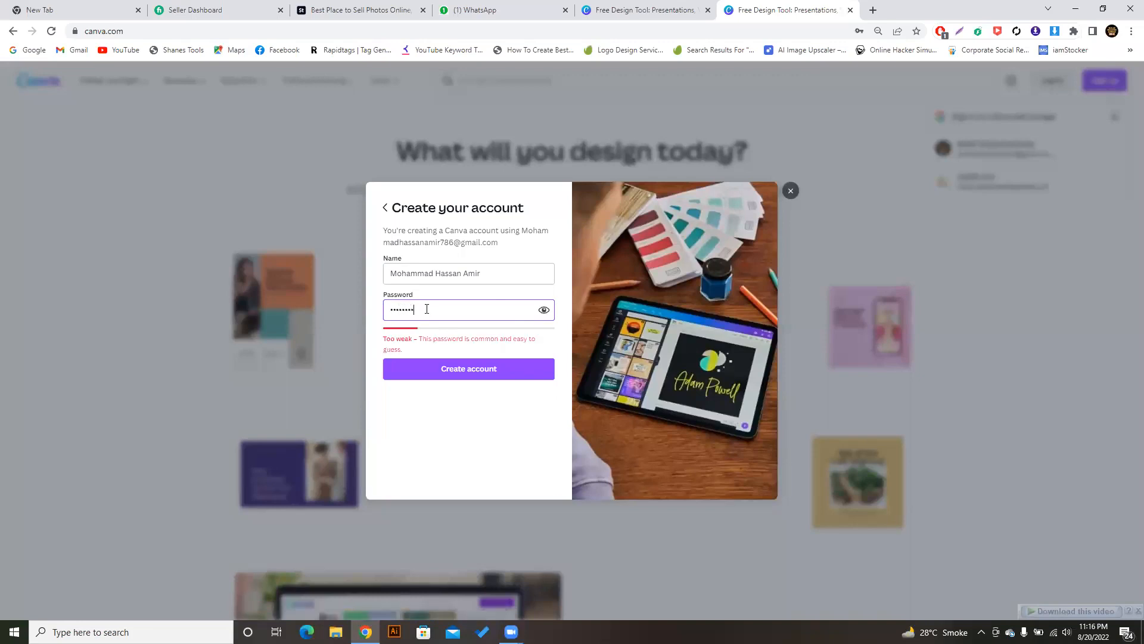
pyautogui.press('BackSpace')
pyautogui.press('BackSpace')
pyautogui.press('BackSpace')
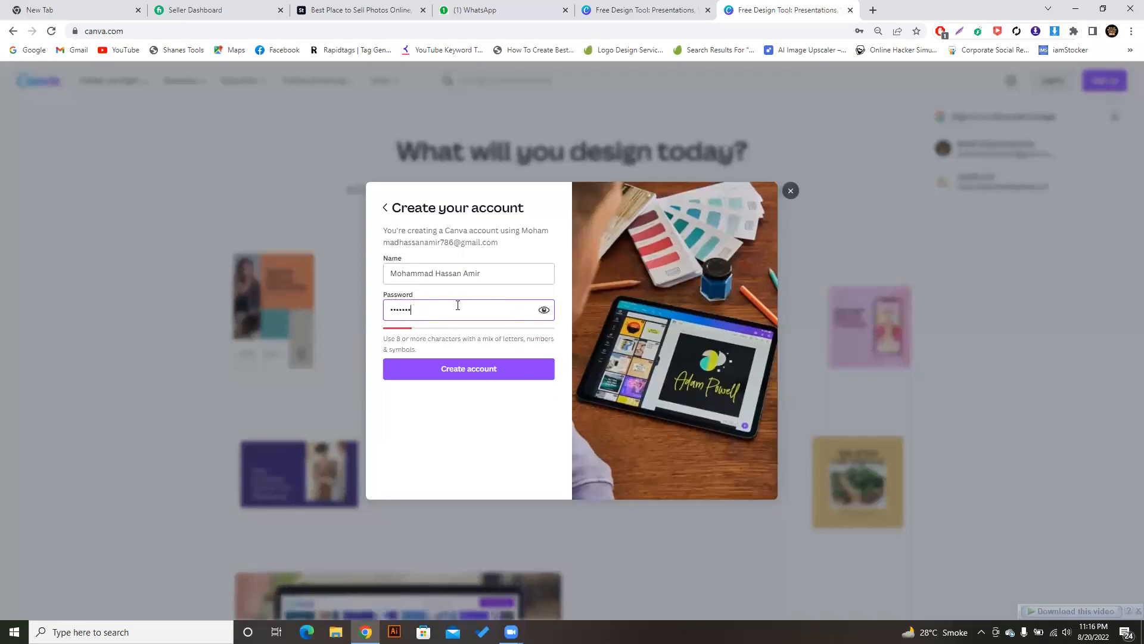
pyautogui.press('BackSpace')
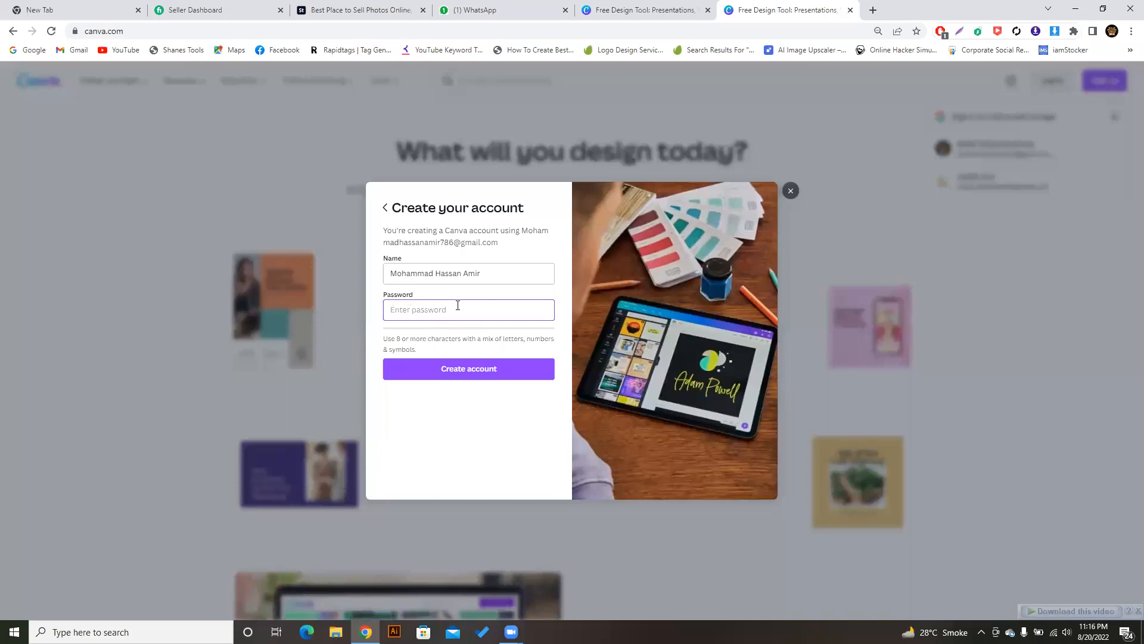
pyautogui.write('******')
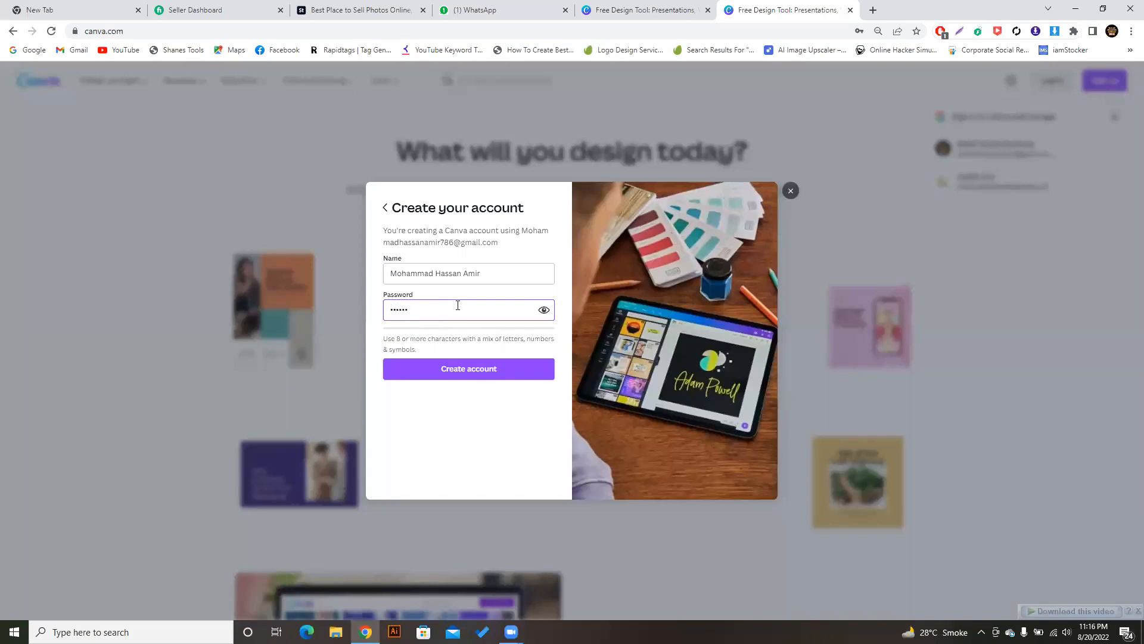
pyautogui.write('***')
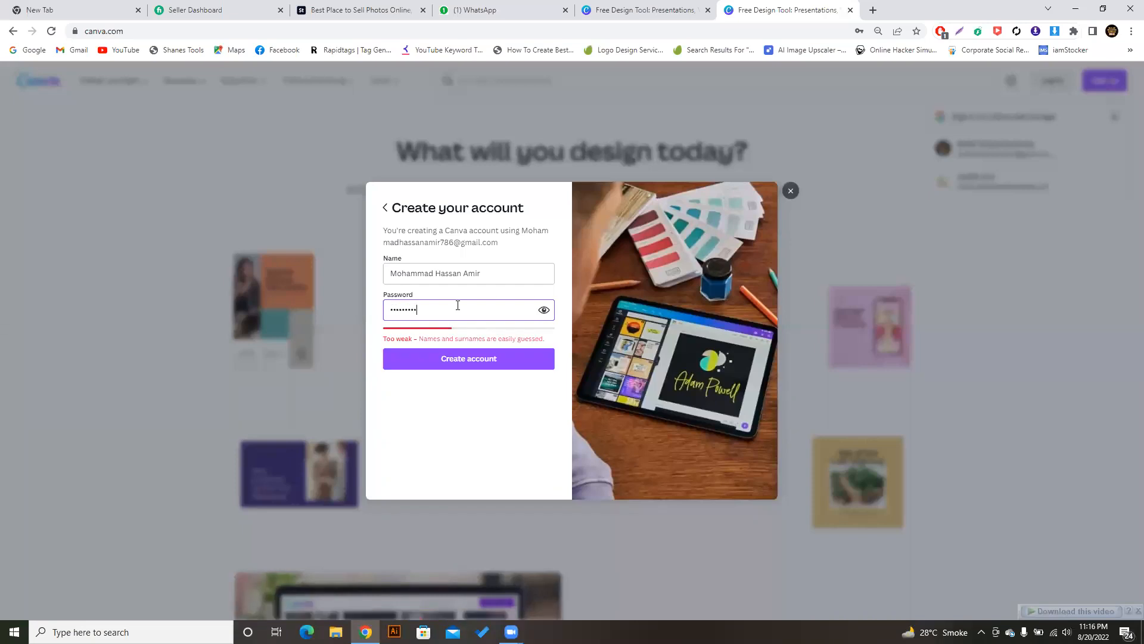
# - Reveal the password, strengthen it with a trailing 0 and leading @, and create the account
pyautogui.click(543, 311)
pyautogui.write('0')
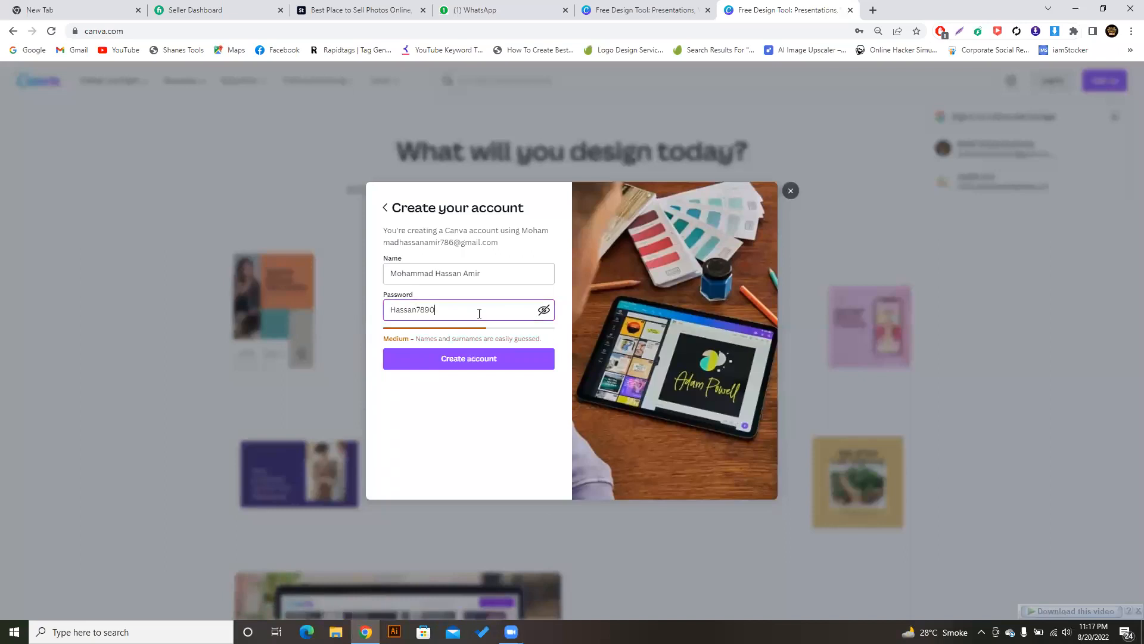
pyautogui.click(390, 310)
pyautogui.write('@')
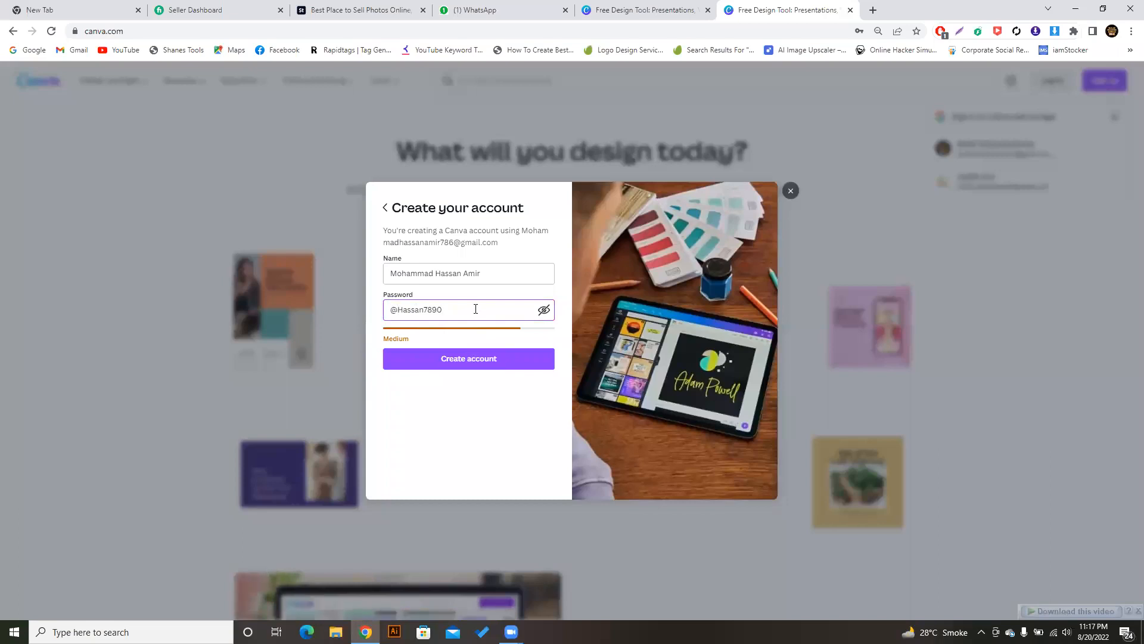
pyautogui.click(464, 365)
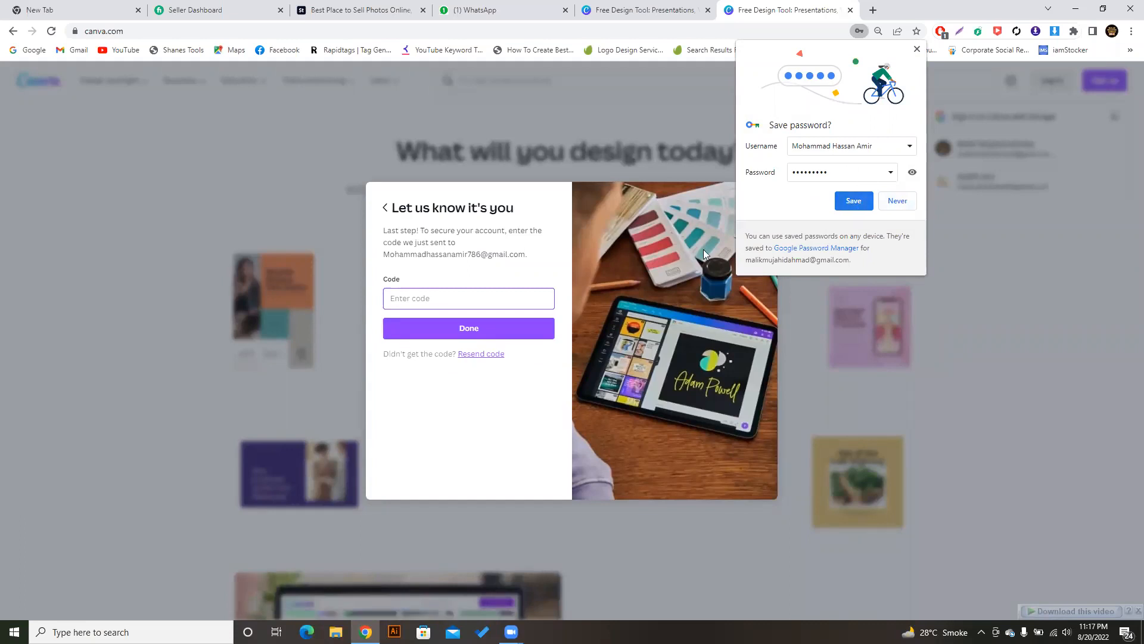
# - Save the password in Chrome and enter the emailed verification code
pyautogui.click(855, 202)
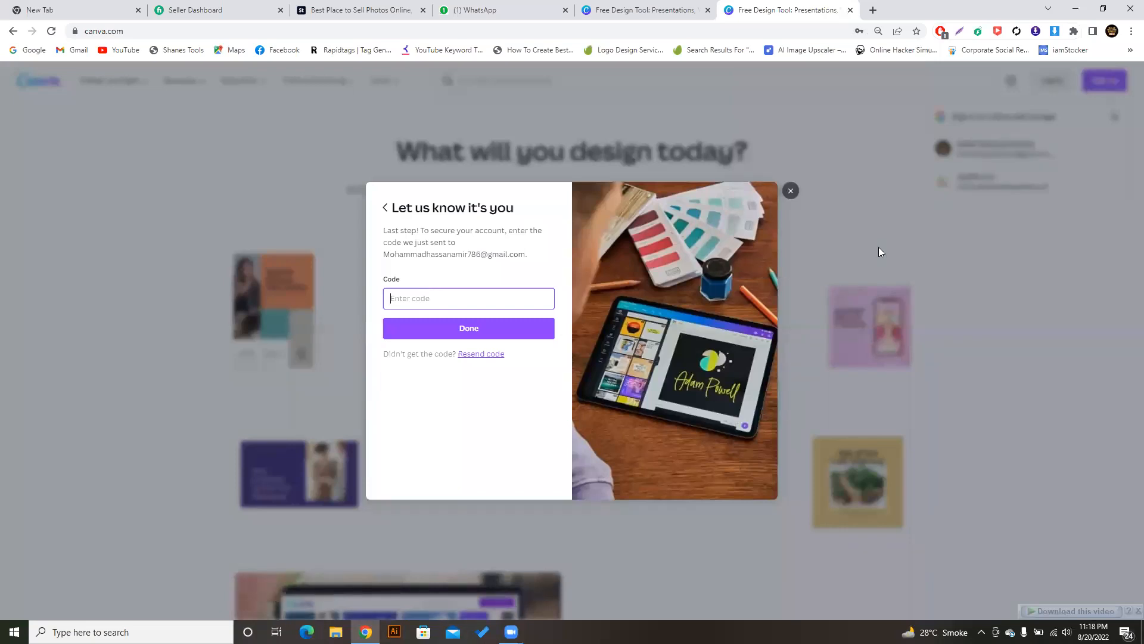
pyautogui.click(687, 2)
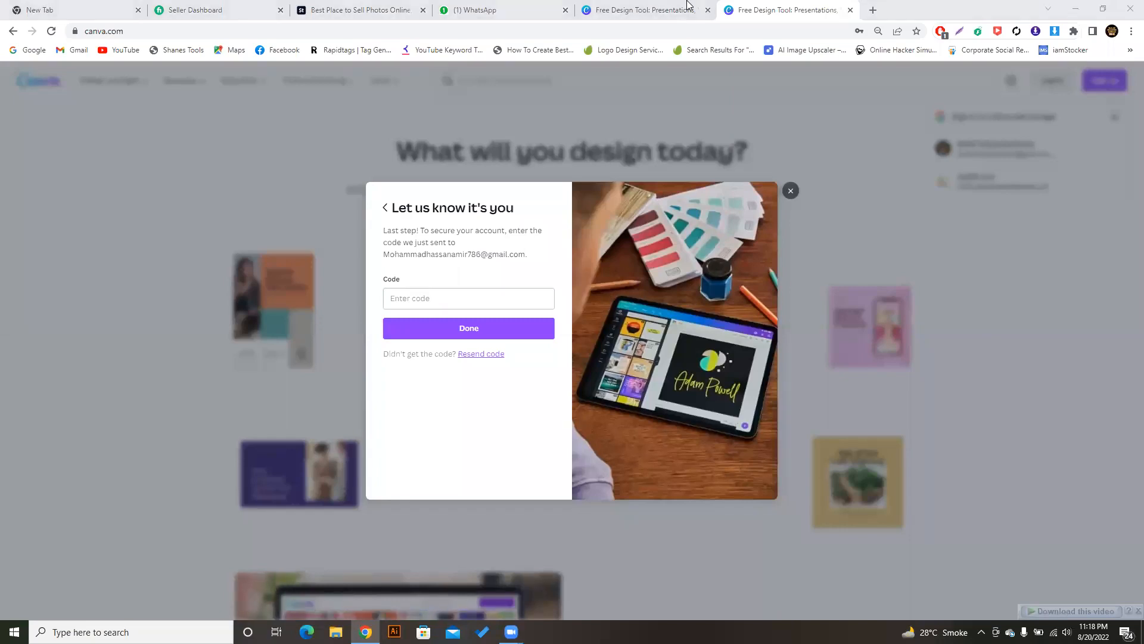
pyautogui.click(598, 107)
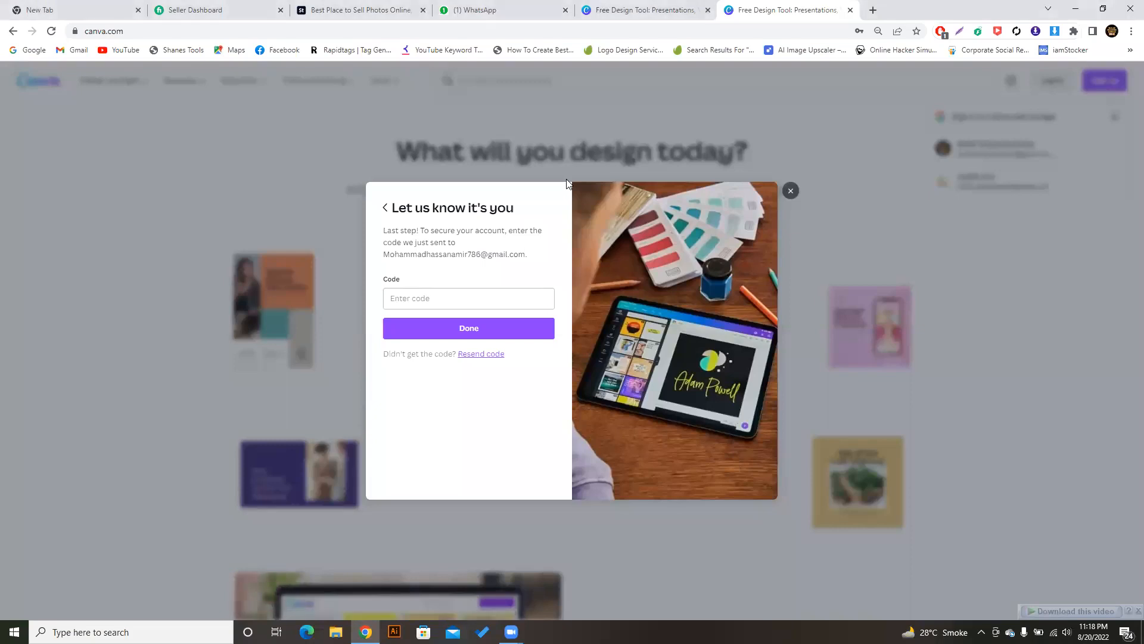
pyautogui.click(420, 295)
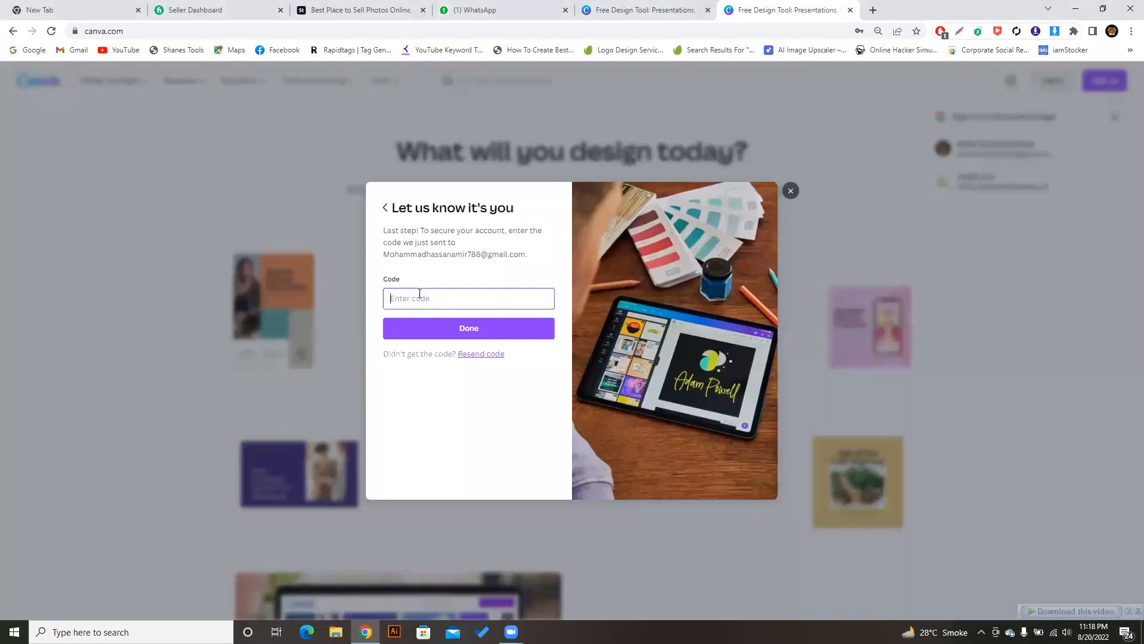
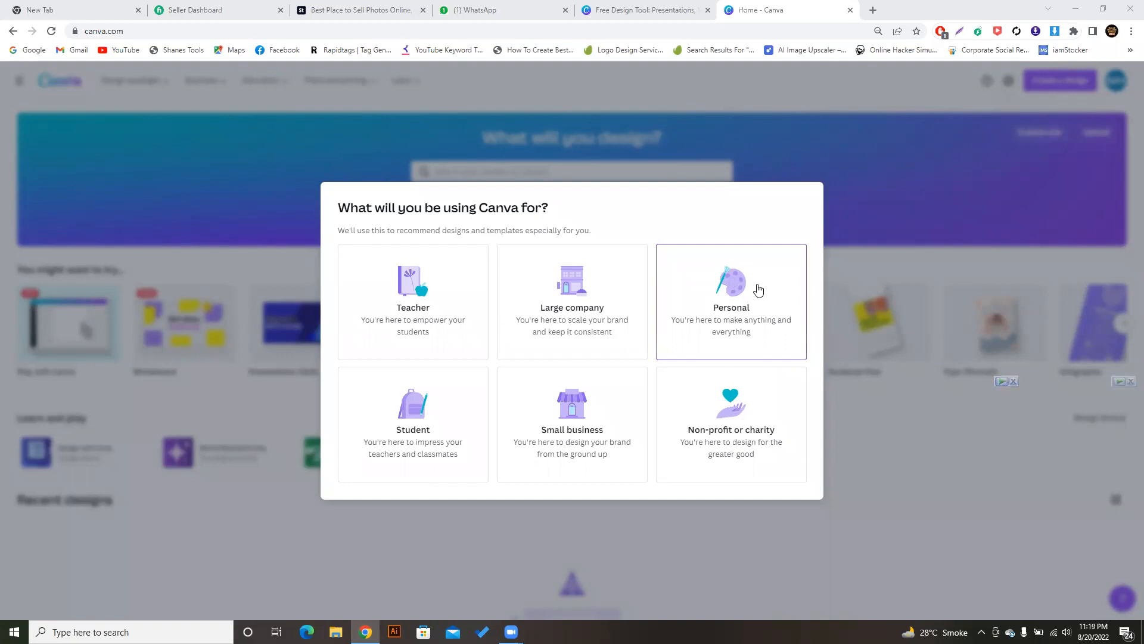
# - Pick Personal use, continue past the Pro trial plans, and choose Maybe Later
pyautogui.click(724, 297)
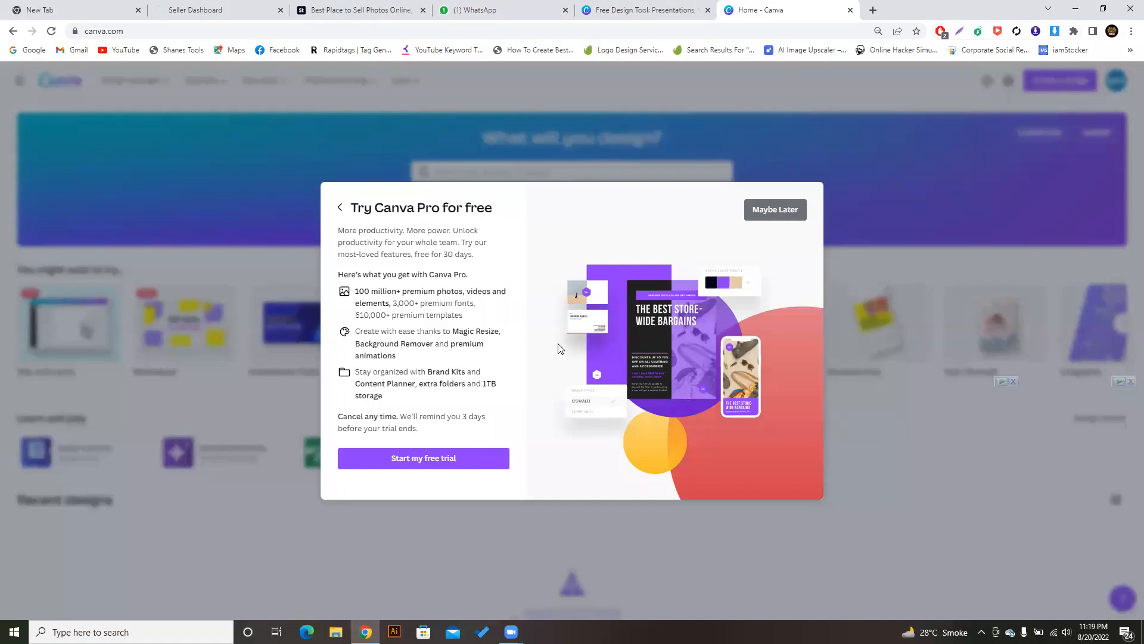
pyautogui.click(416, 460)
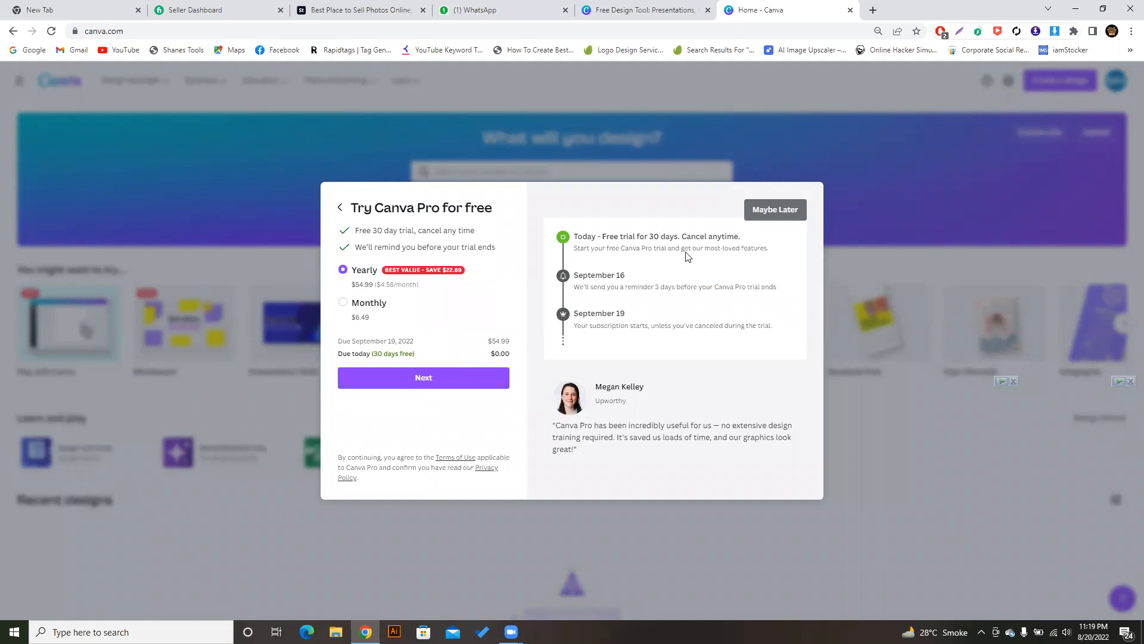
pyautogui.click(770, 213)
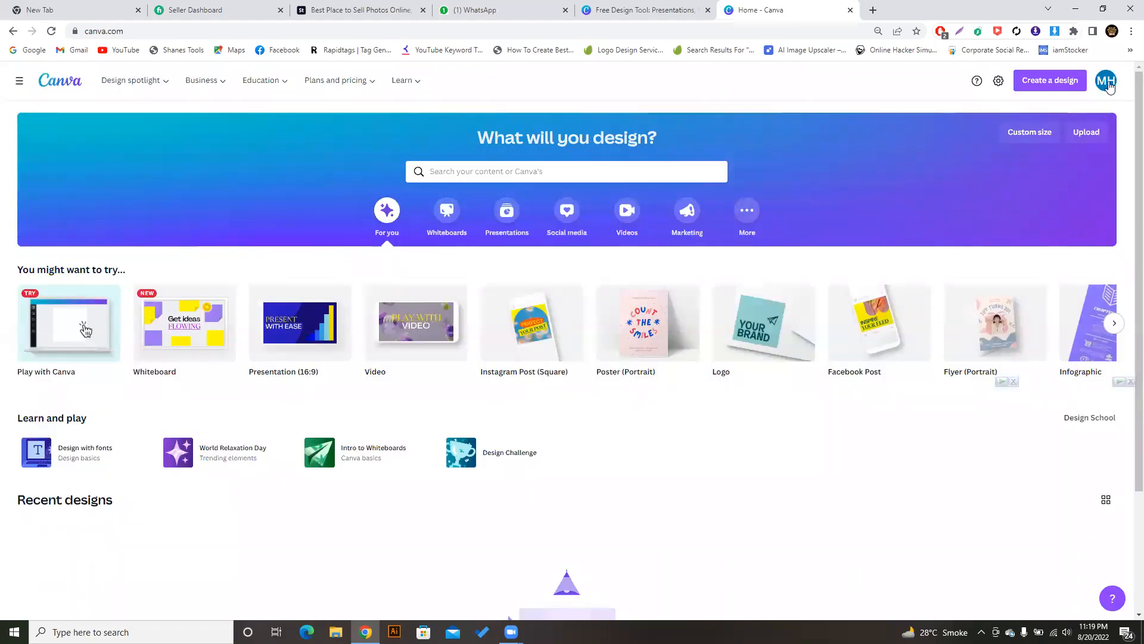
pyautogui.click(1108, 82)
pyautogui.click(1107, 81)
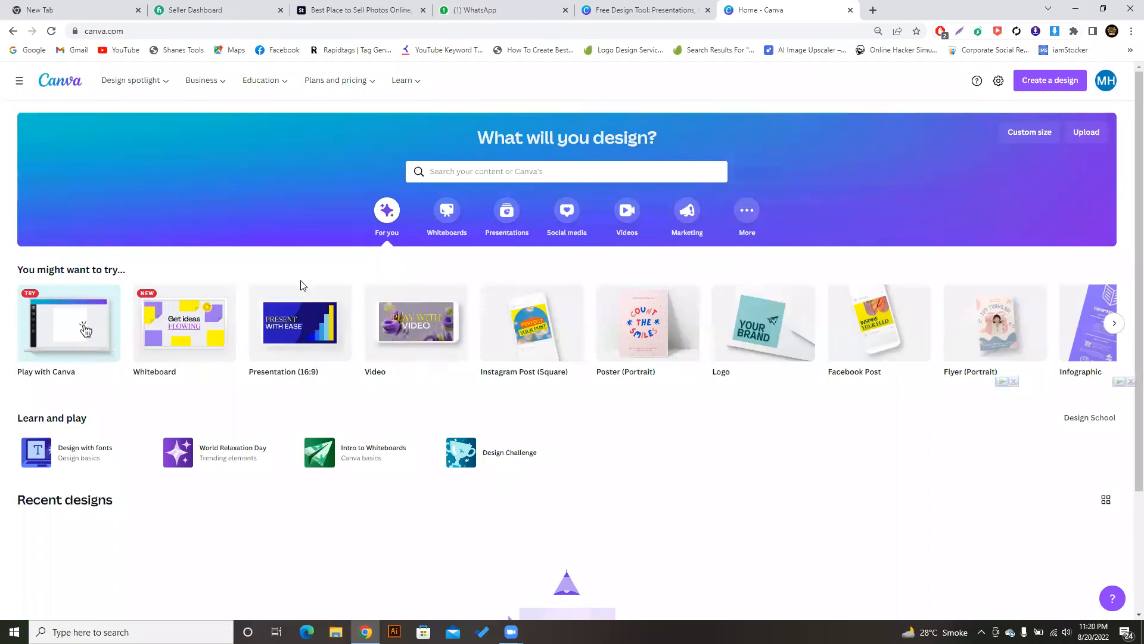
pyautogui.moveTo(287, 317)
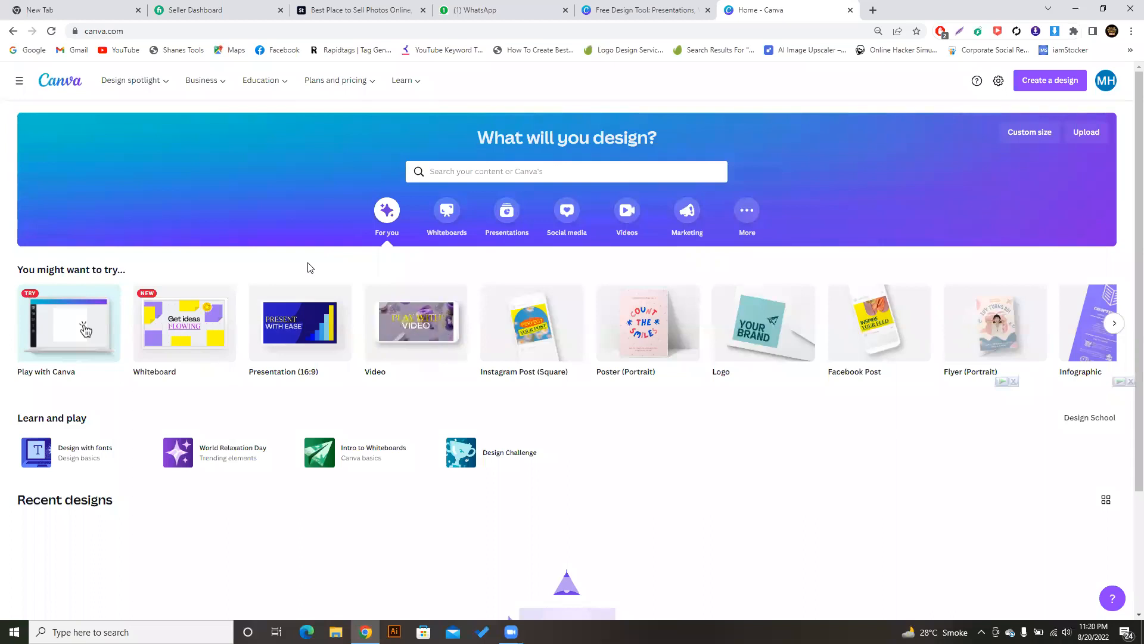
pyautogui.moveTo(392, 299)
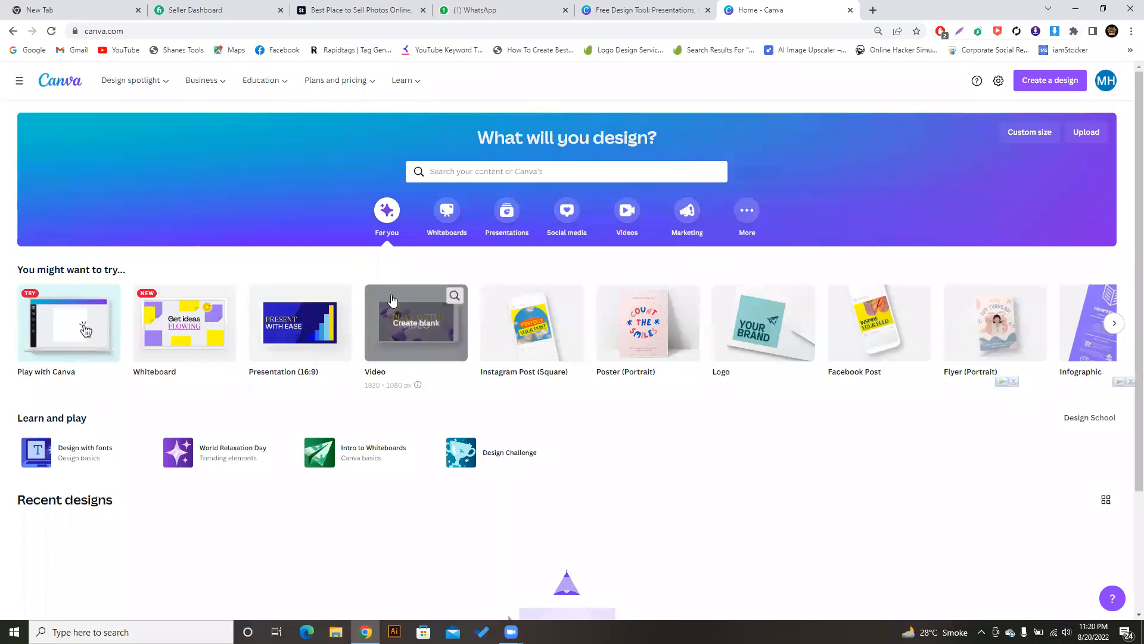
pyautogui.click(1113, 323)
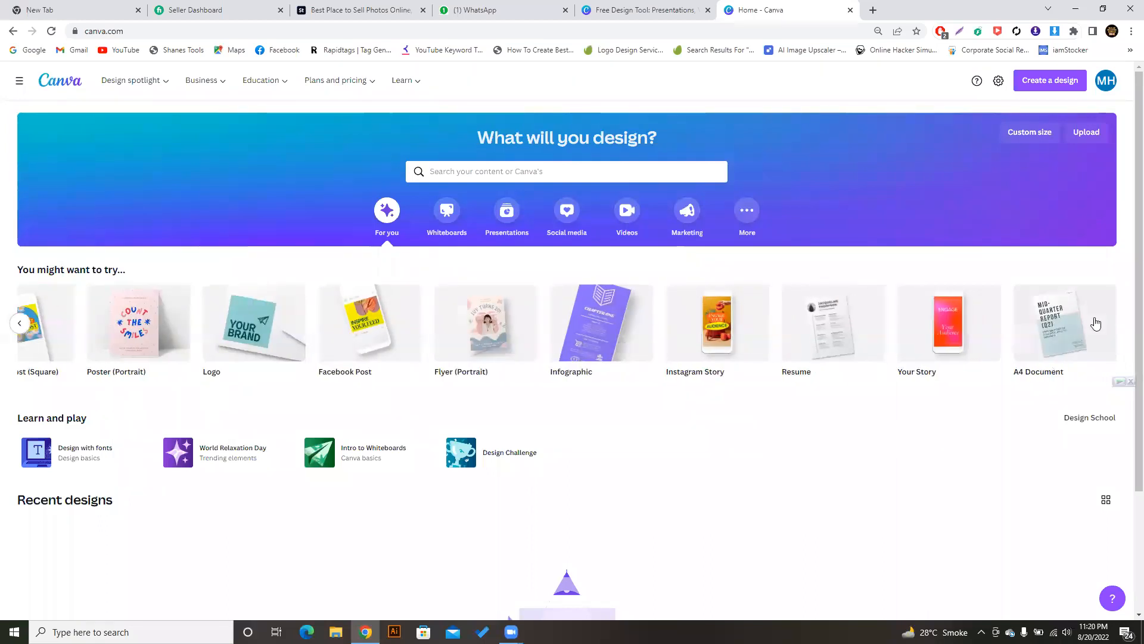
pyautogui.moveTo(93, 327)
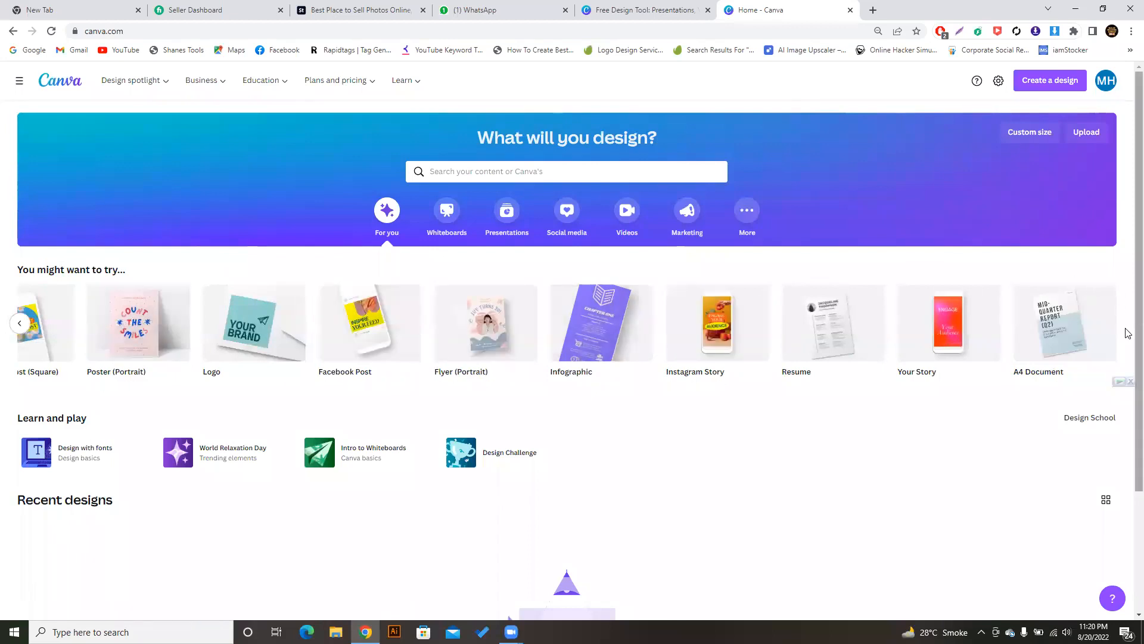
pyautogui.click(20, 324)
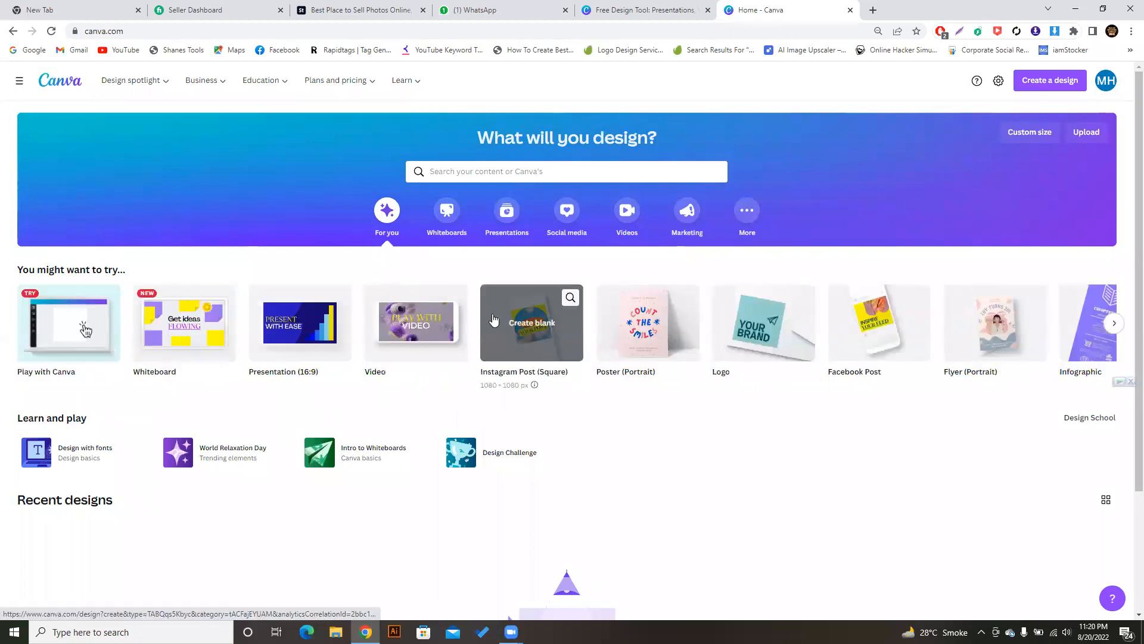
# - Create a blank square Instagram Post, skip the tour, and browse the Templates panel
pyautogui.click(534, 337)
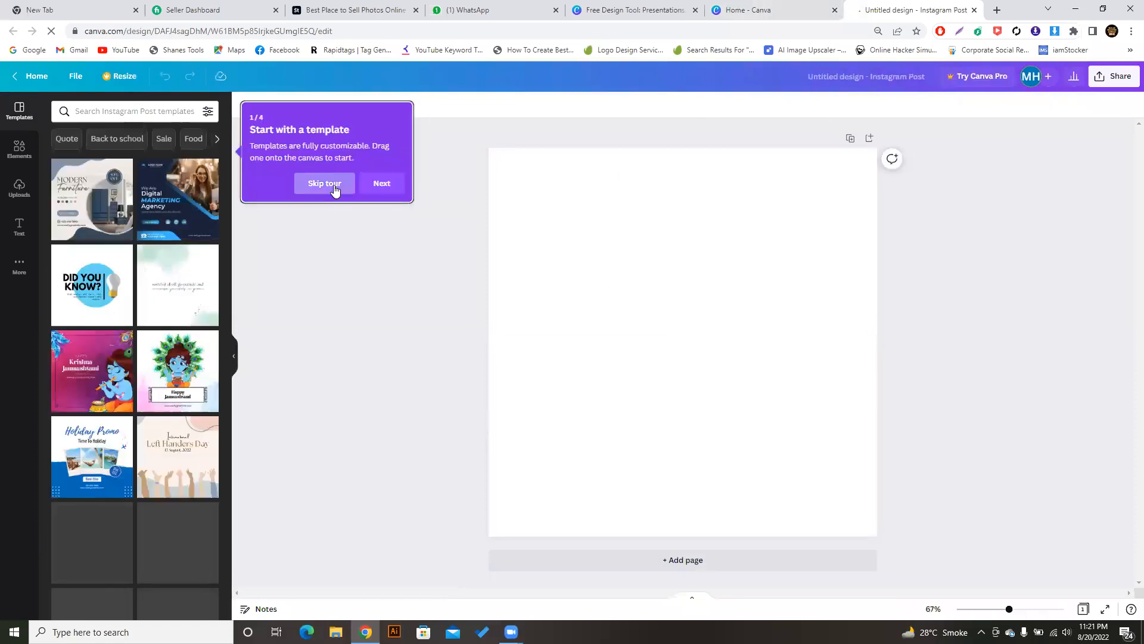
pyautogui.click(334, 186)
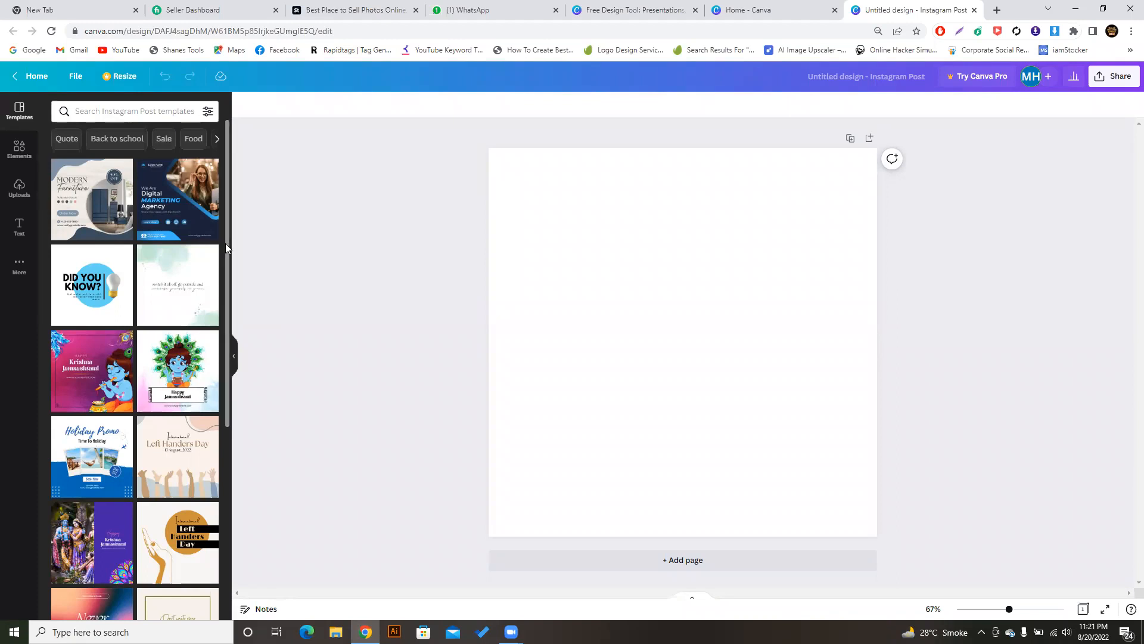
pyautogui.scroll(-3, 221, 276)
pyautogui.scroll(3, 214, 239)
pyautogui.moveTo(226, 237); pyautogui.dragTo(227, 276)
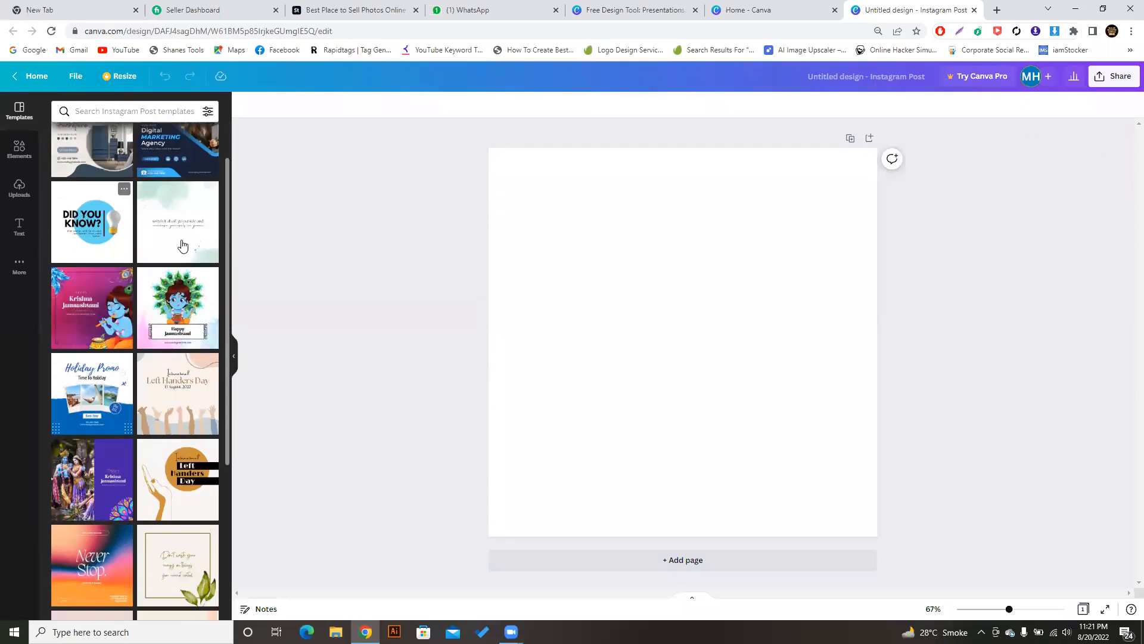
pyautogui.moveTo(227, 296); pyautogui.dragTo(220, 483)
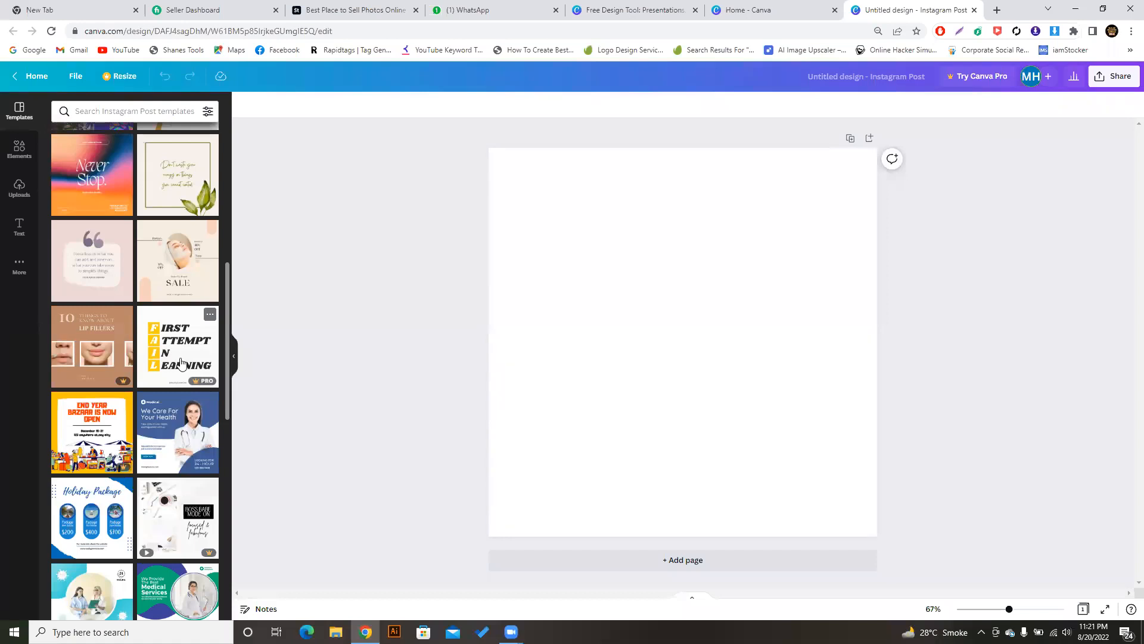
pyautogui.click(180, 362)
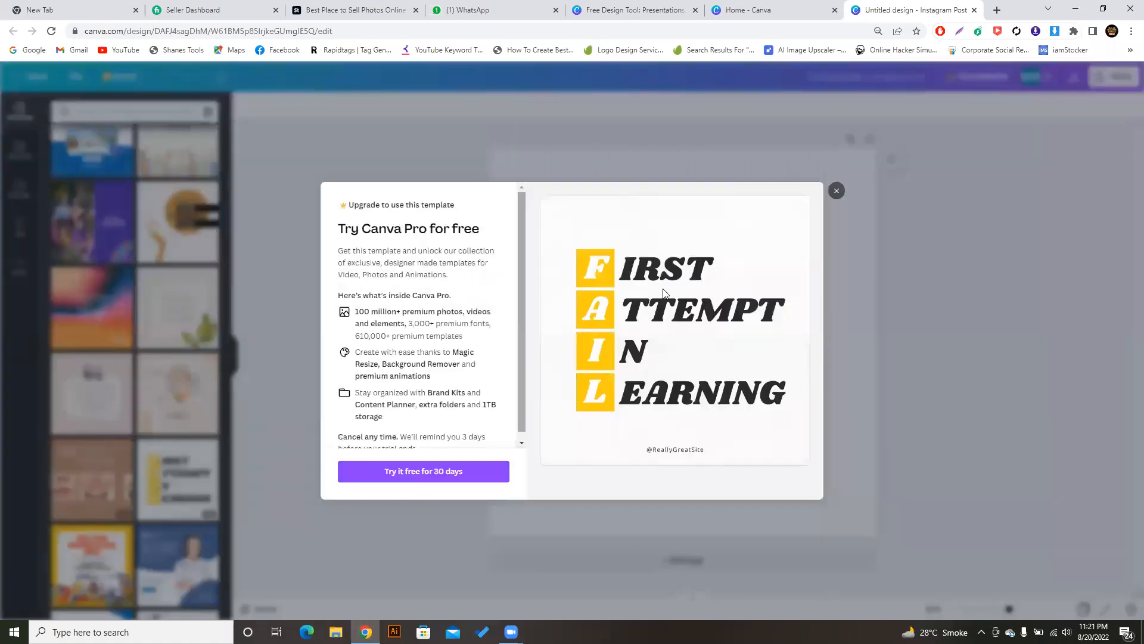
pyautogui.click(837, 191)
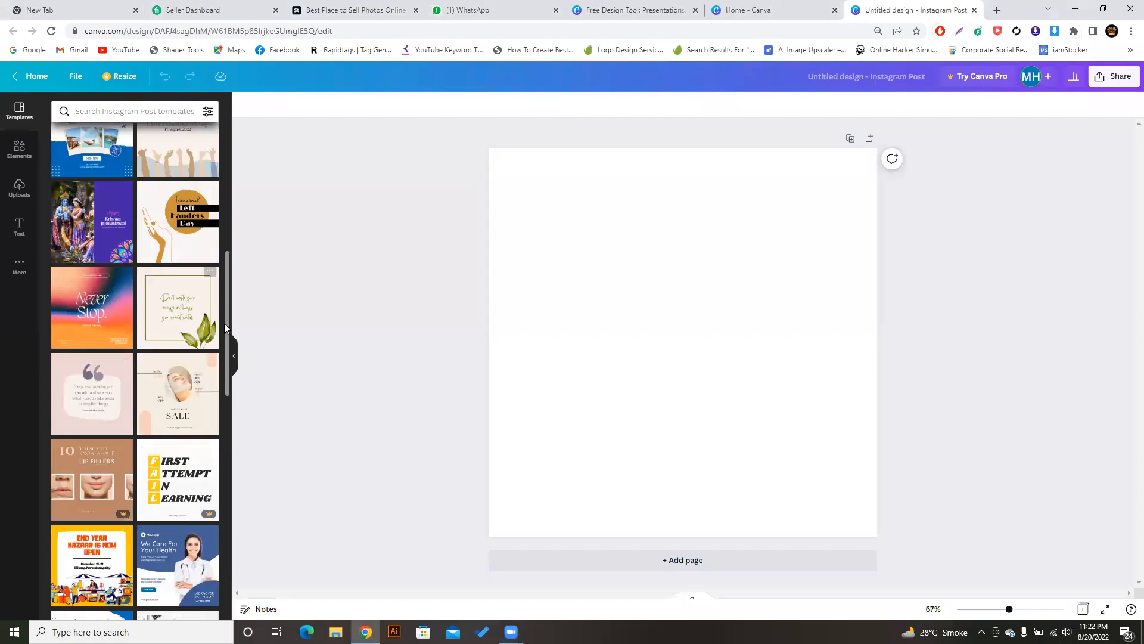
pyautogui.moveTo(227, 340); pyautogui.dragTo(226, 247)
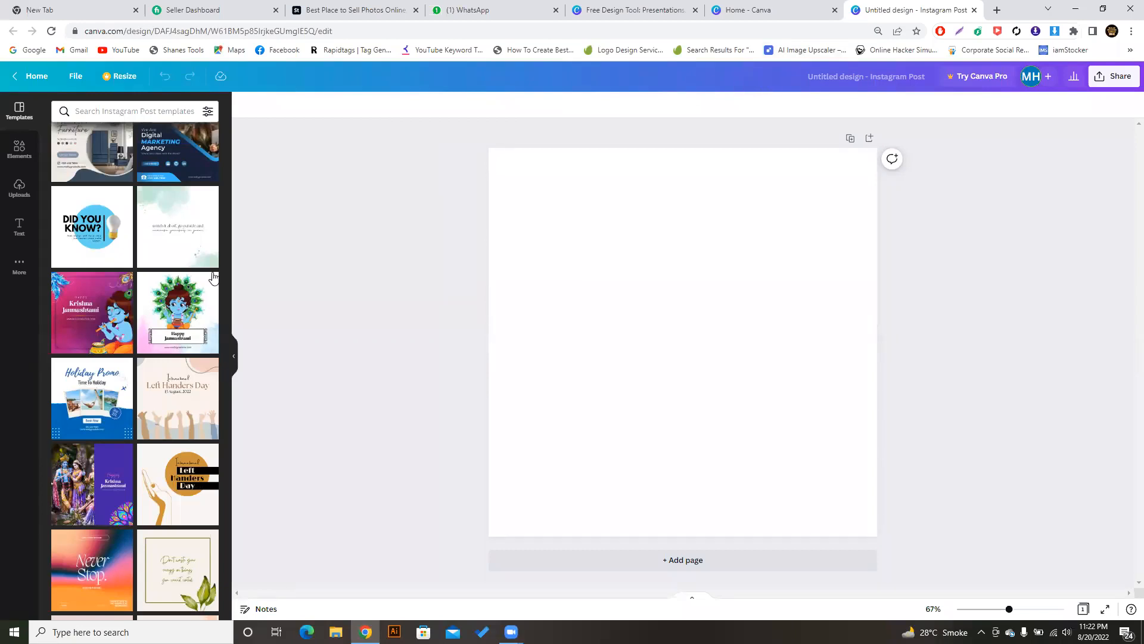
pyautogui.moveTo(226, 281); pyautogui.dragTo(228, 232)
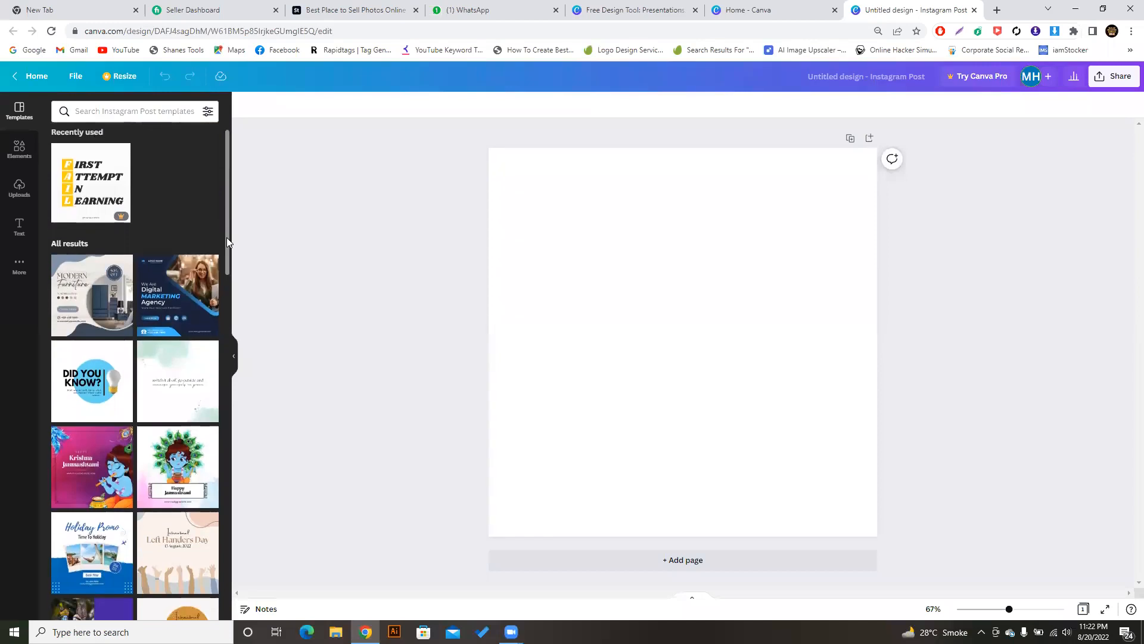
pyautogui.moveTo(227, 237); pyautogui.dragTo(308, 216)
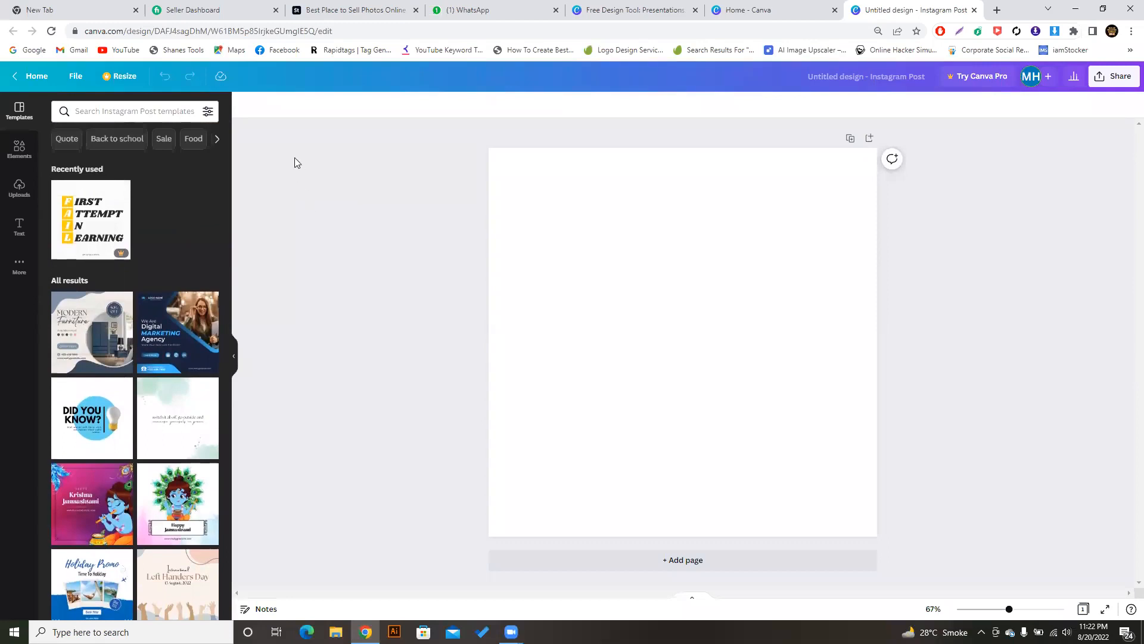
# - Search the templates for 'real estate' and scroll through the results
pyautogui.click(107, 103)
pyautogui.write('real')
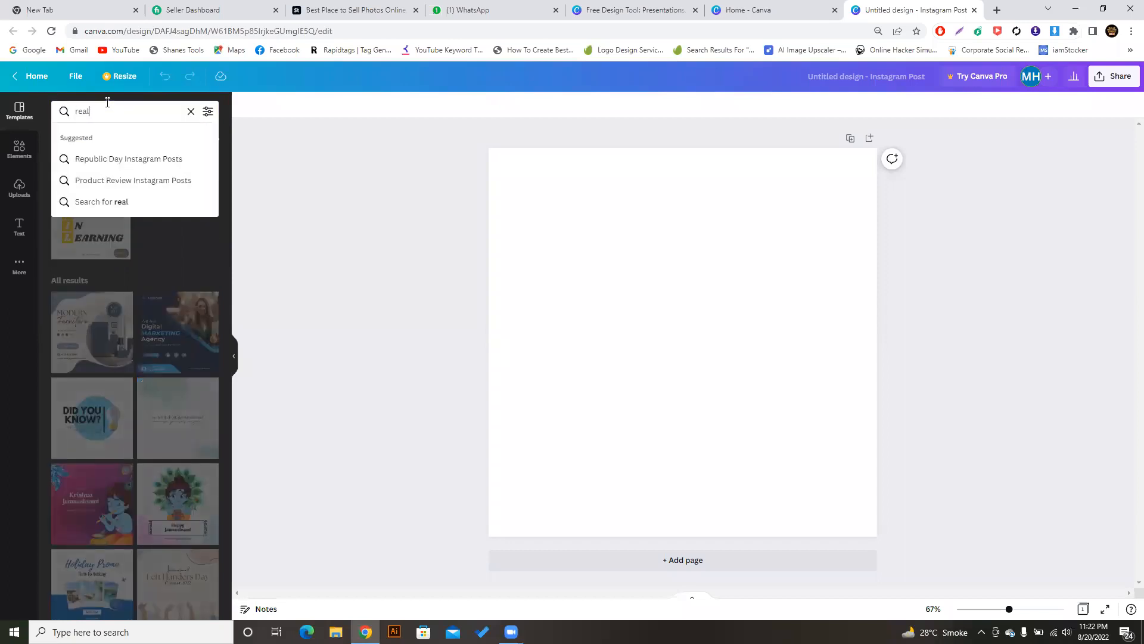
pyautogui.write(' estate')
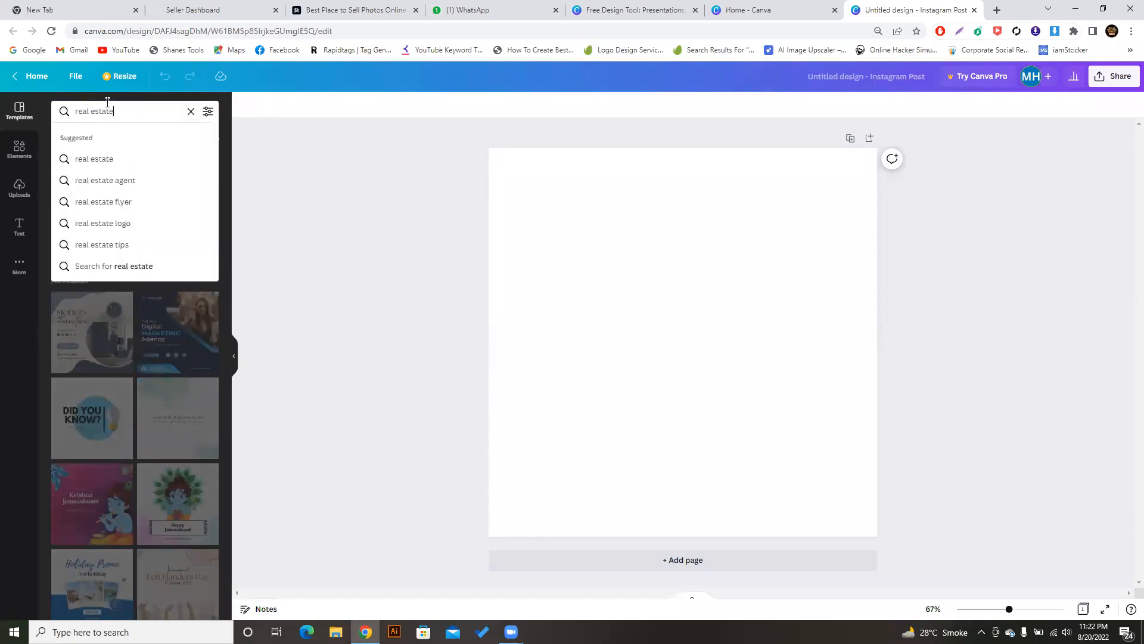
pyautogui.press('Return')
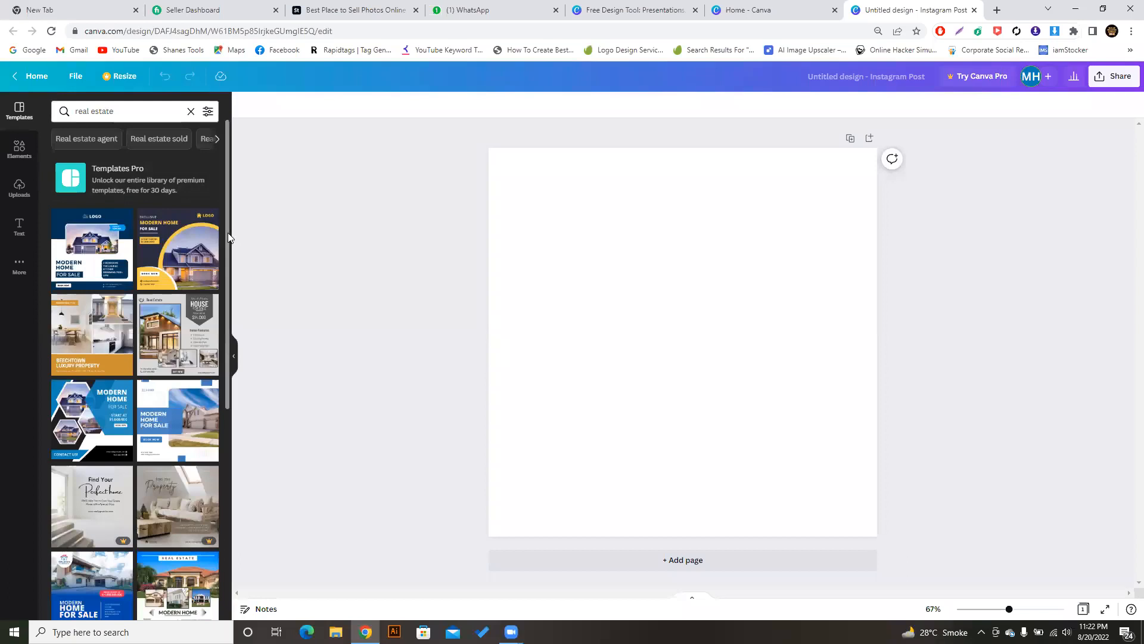
pyautogui.moveTo(227, 236); pyautogui.dragTo(225, 482)
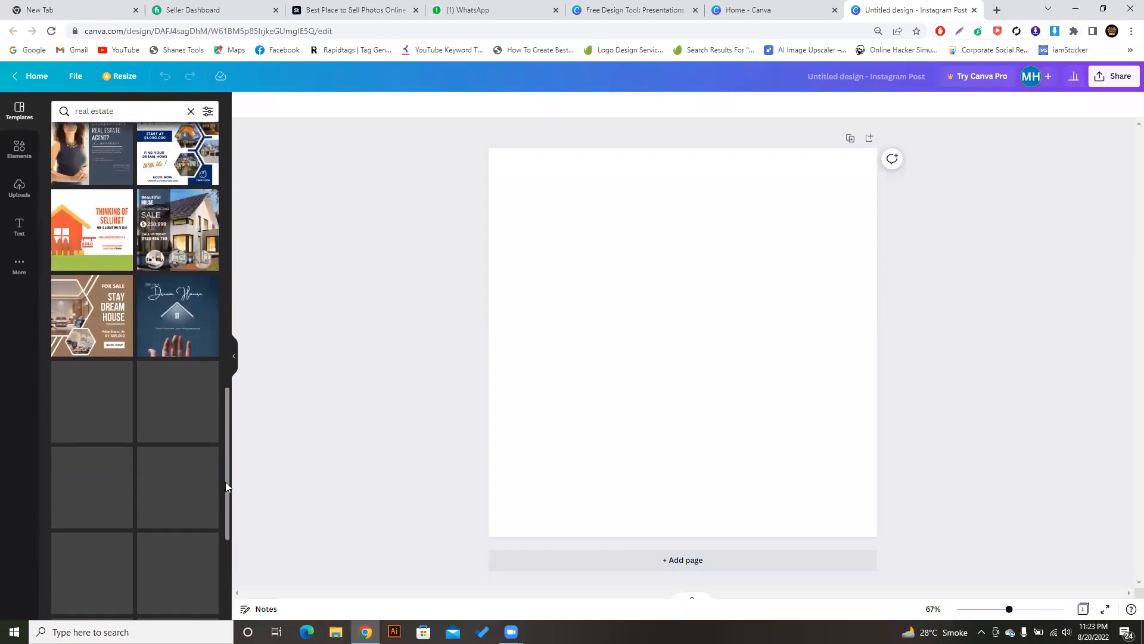
pyautogui.moveTo(225, 413); pyautogui.dragTo(222, 130)
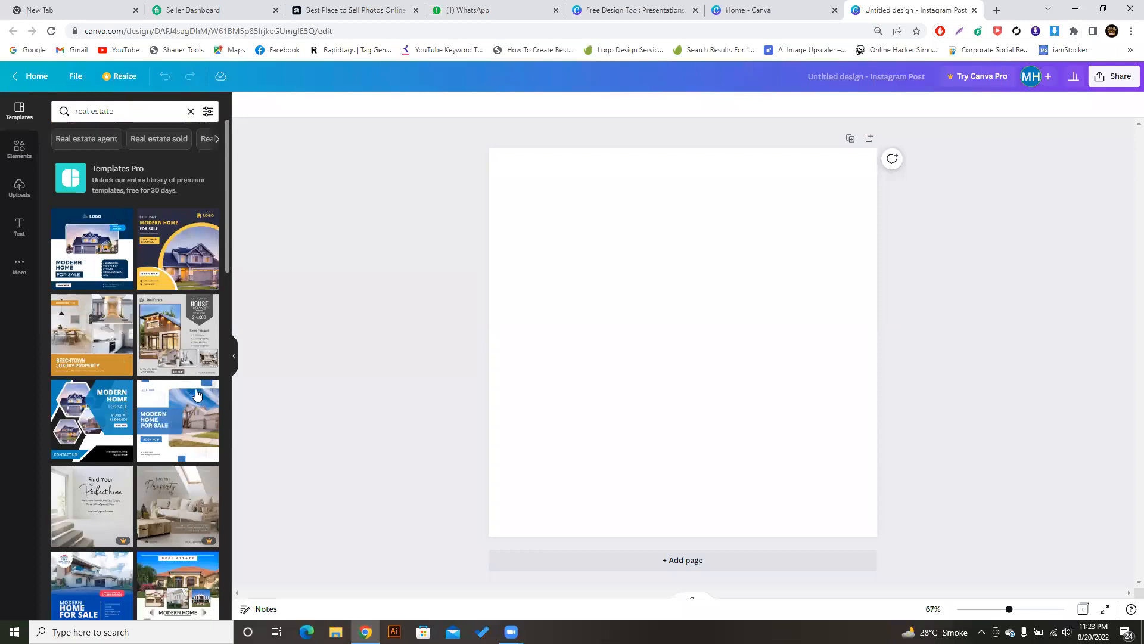
# - Apply the grey House For Sale template and open the Resize options
pyautogui.click(169, 320)
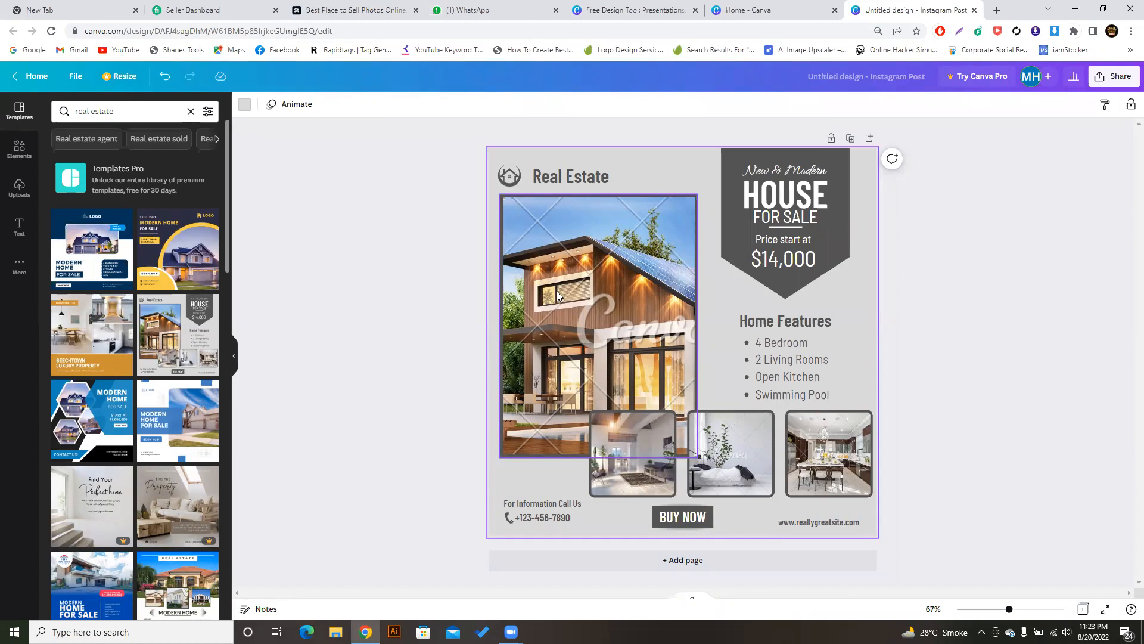
pyautogui.click(122, 78)
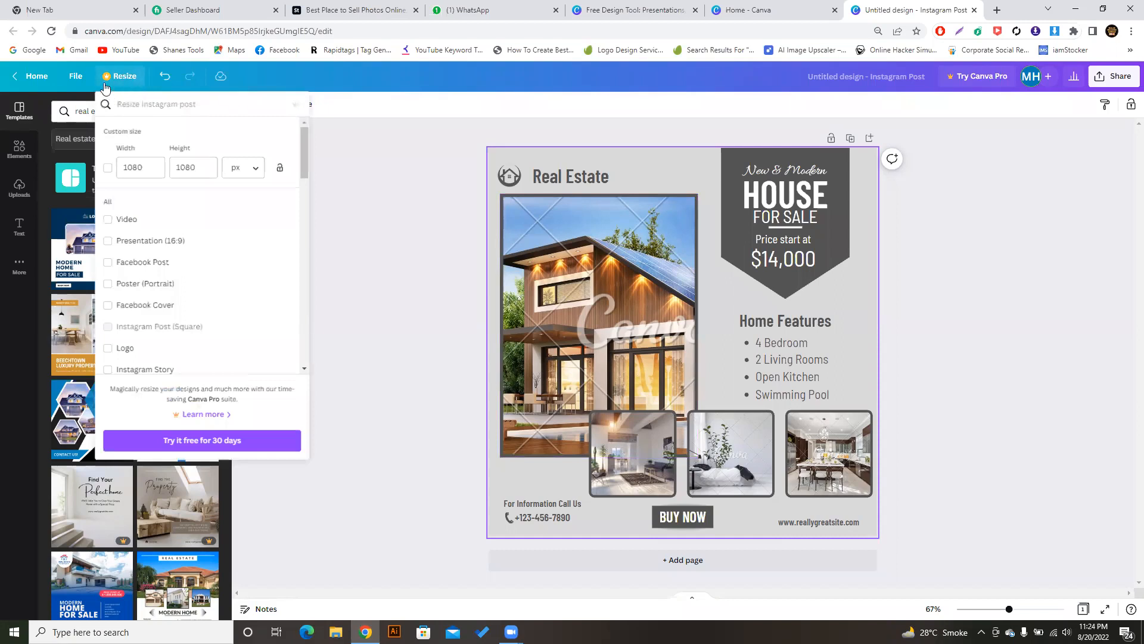
# - Enter a custom 600 × 500 px size, then close the resize panel without applying it
pyautogui.moveTo(155, 171); pyautogui.dragTo(127, 168)
pyautogui.write('6')
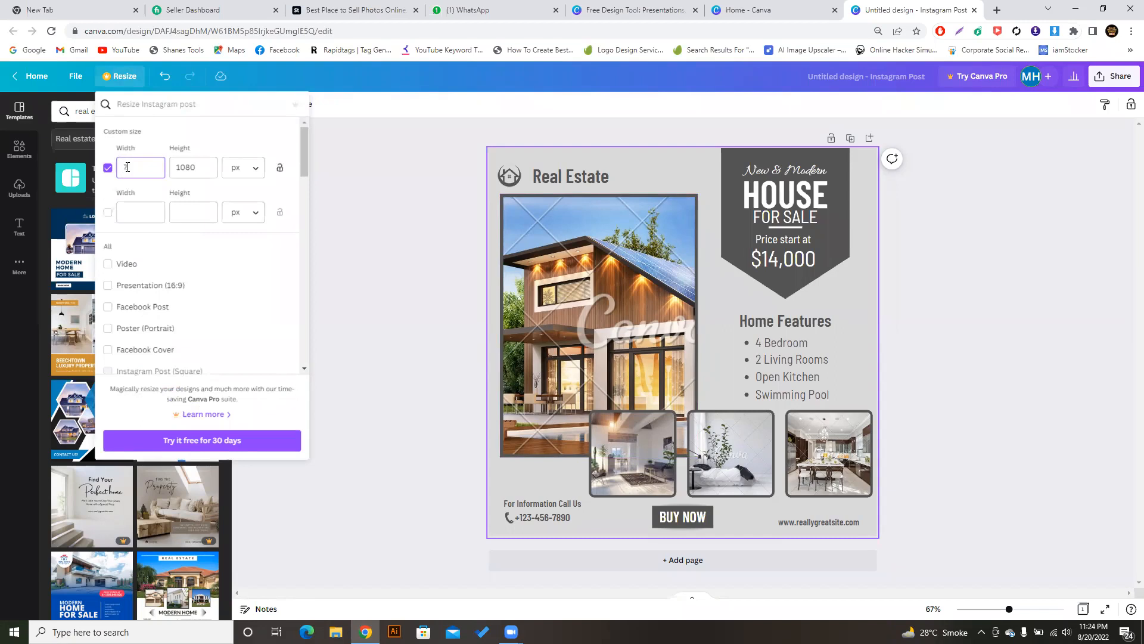
pyautogui.write('00')
pyautogui.click(200, 173)
pyautogui.press('BackSpace')
pyautogui.press('BackSpace')
pyautogui.press('BackSpace')
pyautogui.press('BackSpace')
pyautogui.write('500')
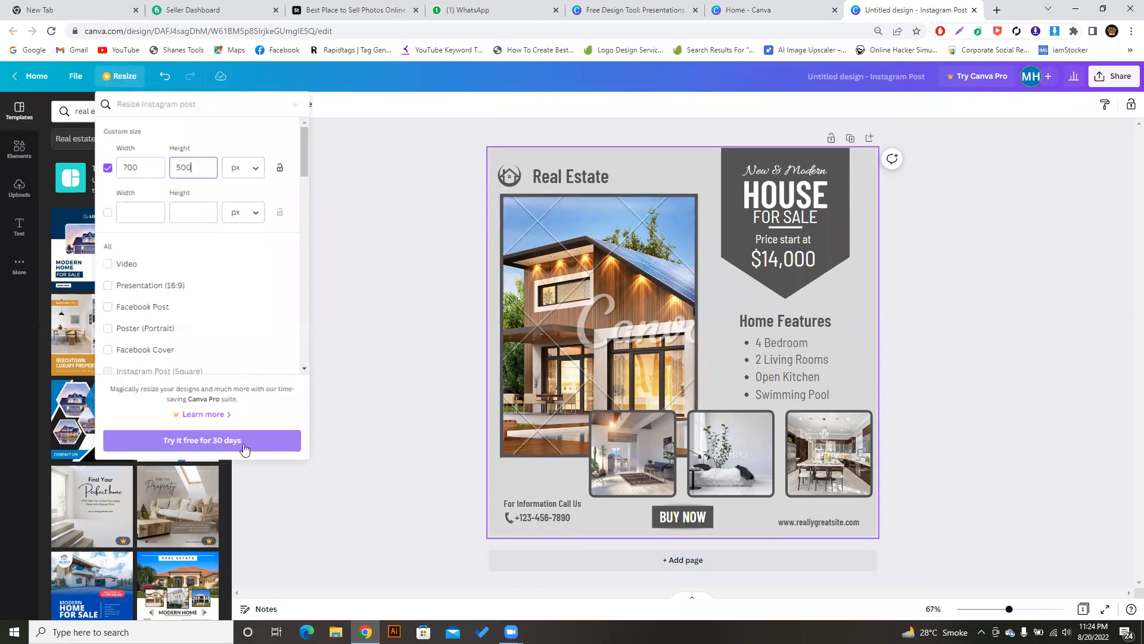
pyautogui.moveTo(305, 160)
pyautogui.mouseDown()
pyautogui.moveTo(300, 201)
pyautogui.moveTo(303, 148)
pyautogui.mouseUp()
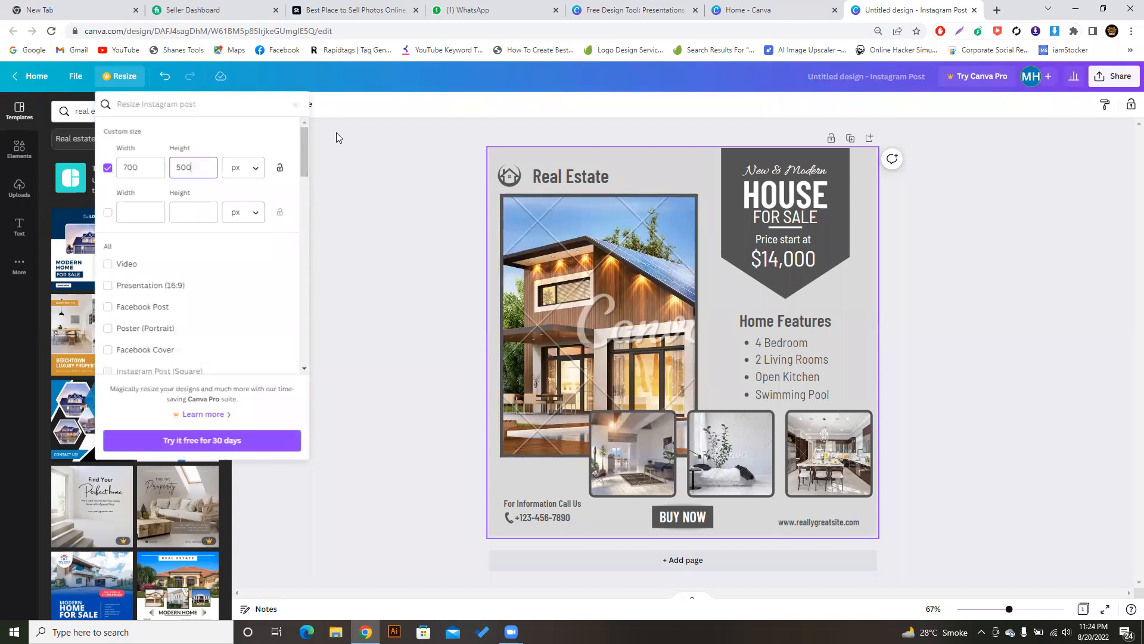
pyautogui.click(385, 166)
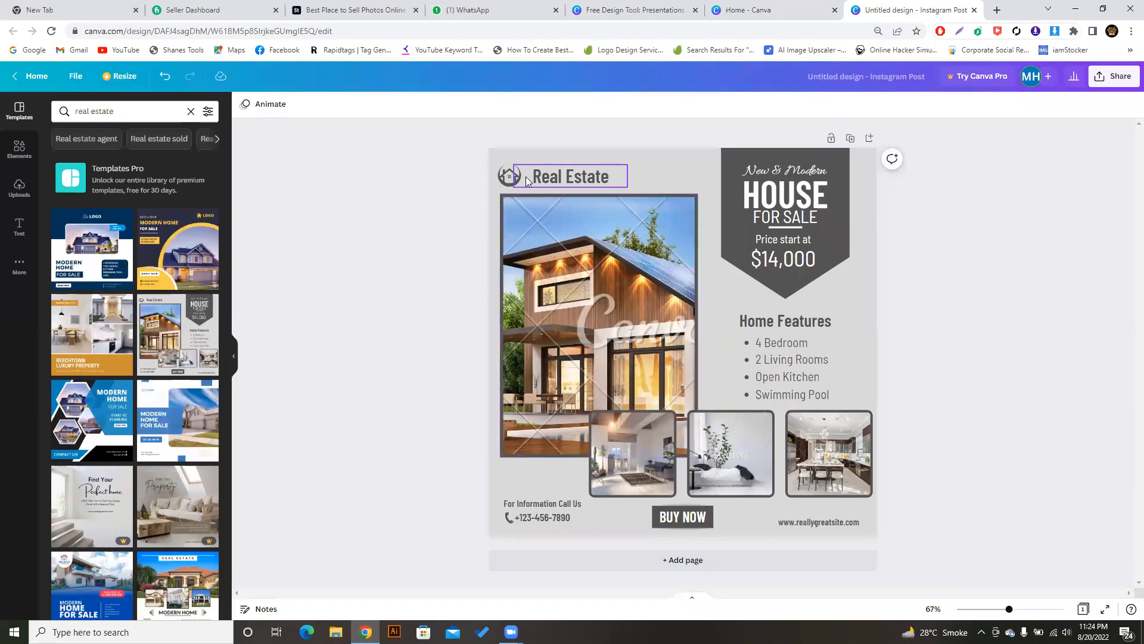
pyautogui.click(508, 178)
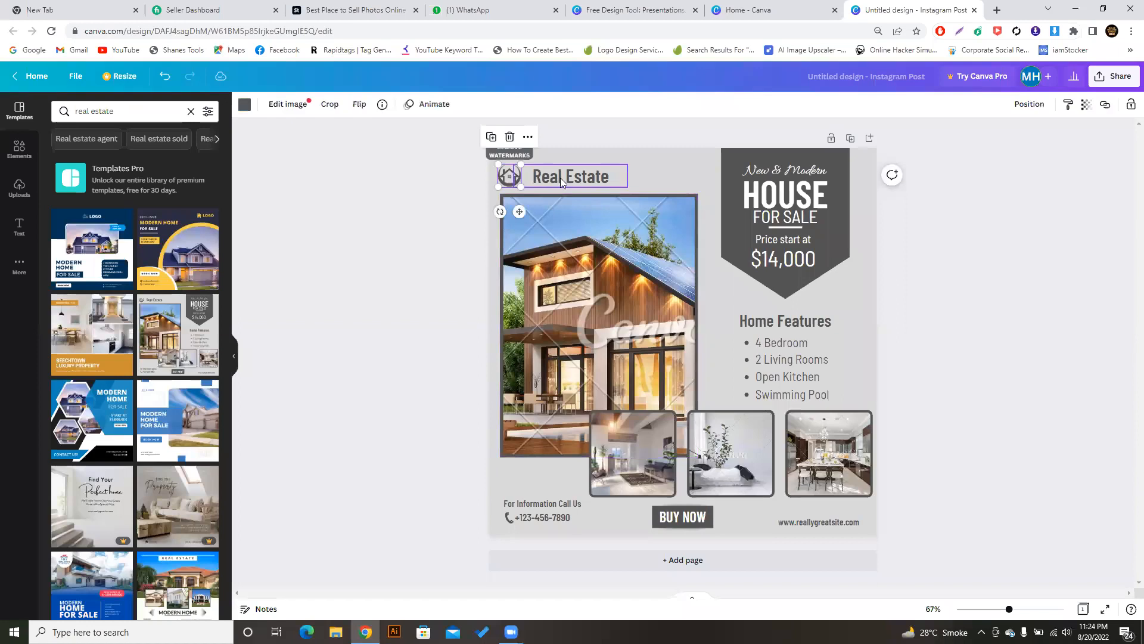
pyautogui.click(560, 178)
pyautogui.click(345, 149)
pyautogui.click(516, 173)
pyautogui.click(378, 173)
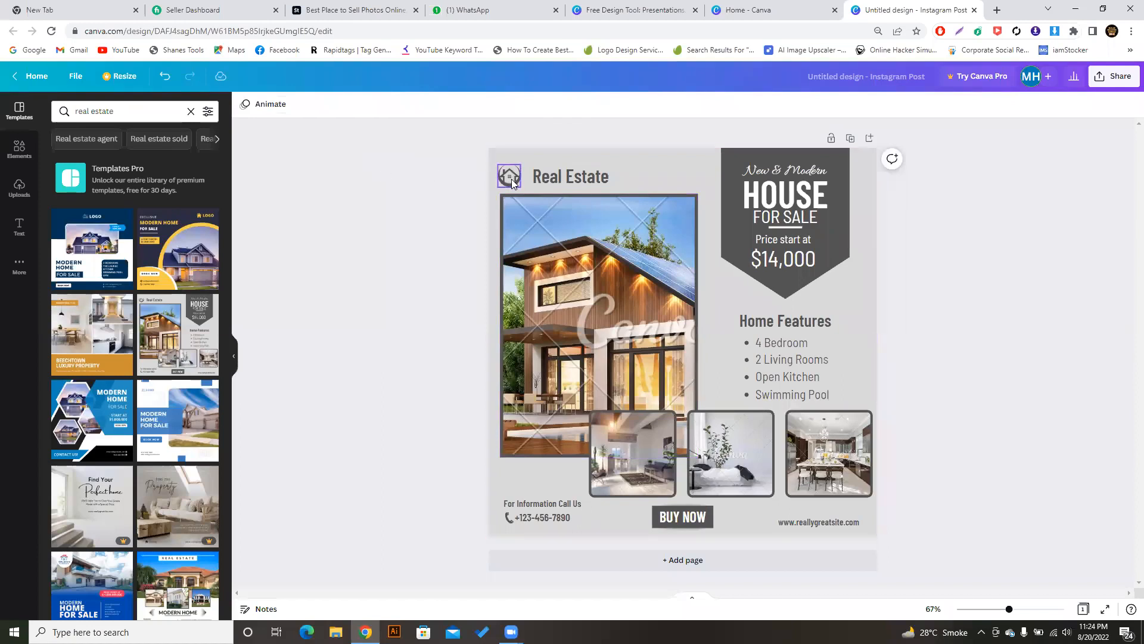
# - Upload the XGEN360 logo PNG from the computer into Canva's uploaded images
pyautogui.click(12, 189)
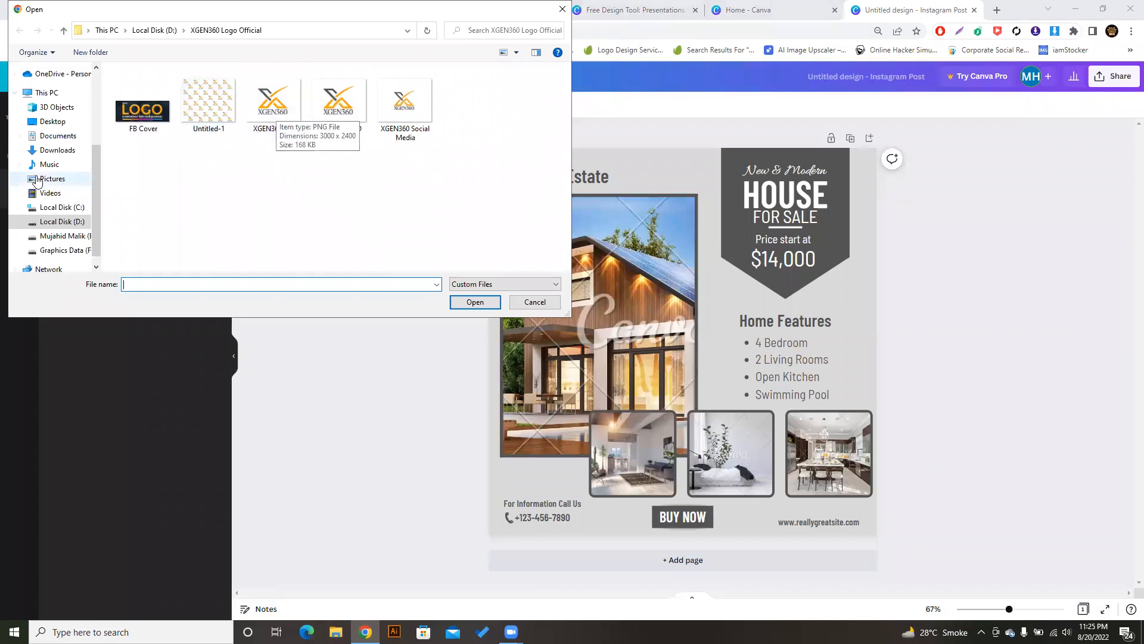
pyautogui.click(287, 112)
pyautogui.click(475, 302)
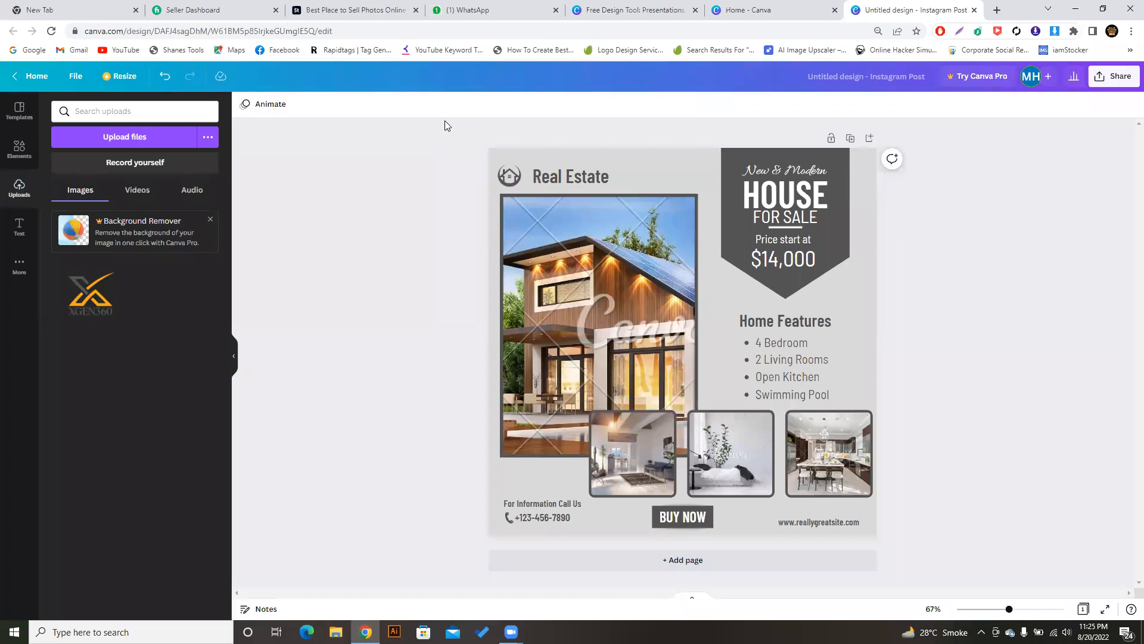
# - Delete the small house icon and the Real Estate heading from the post's top-left corner
pyautogui.click(507, 178)
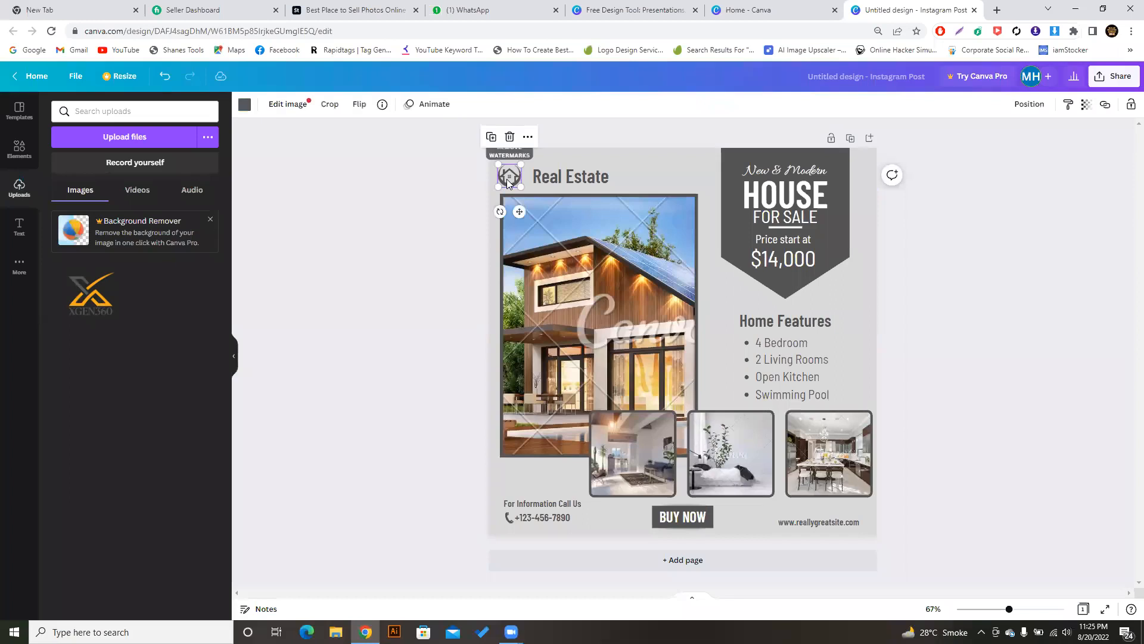
pyautogui.click(512, 138)
pyautogui.click(543, 180)
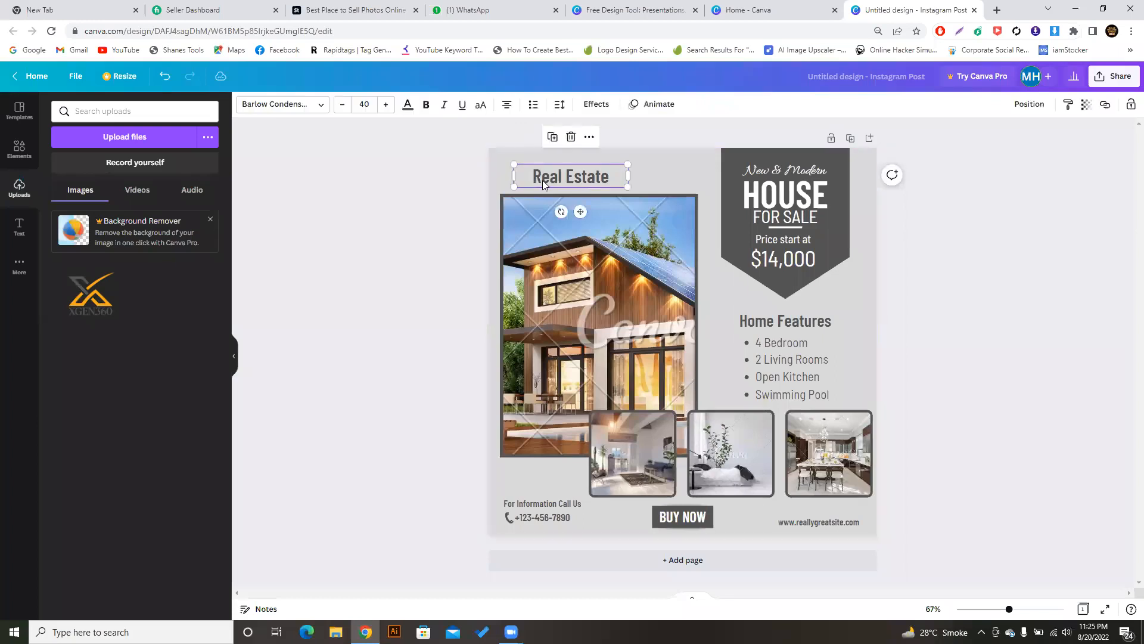
pyautogui.click(571, 138)
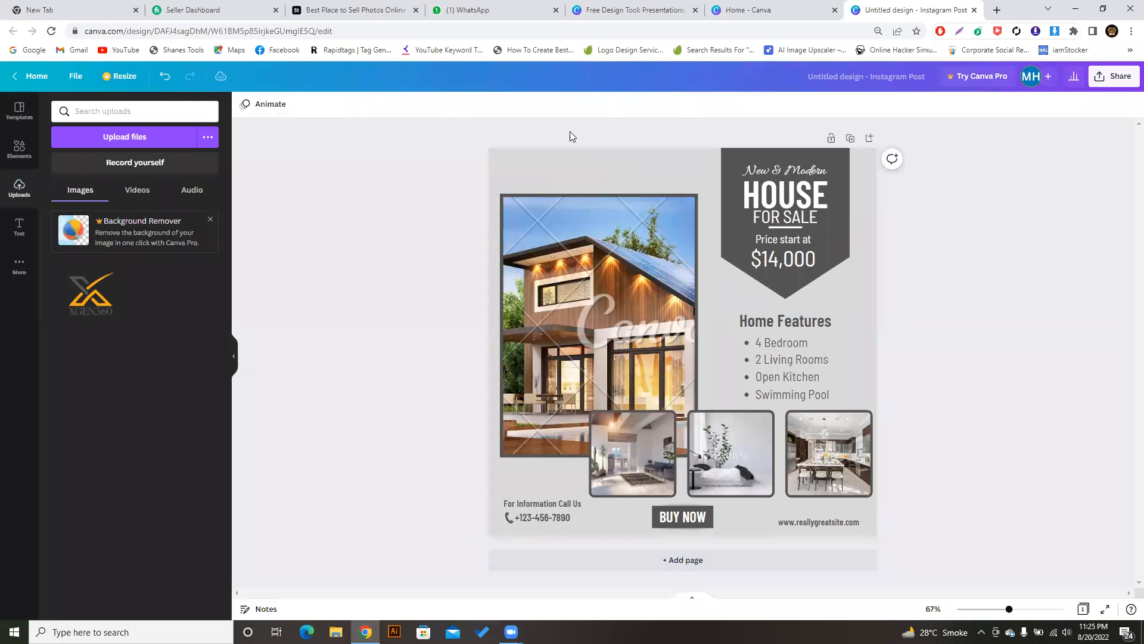
# - Add the uploaded XGEN360 logo to the post, shrink it and move it top-left
pyautogui.moveTo(104, 293)
pyautogui.click(90, 296)
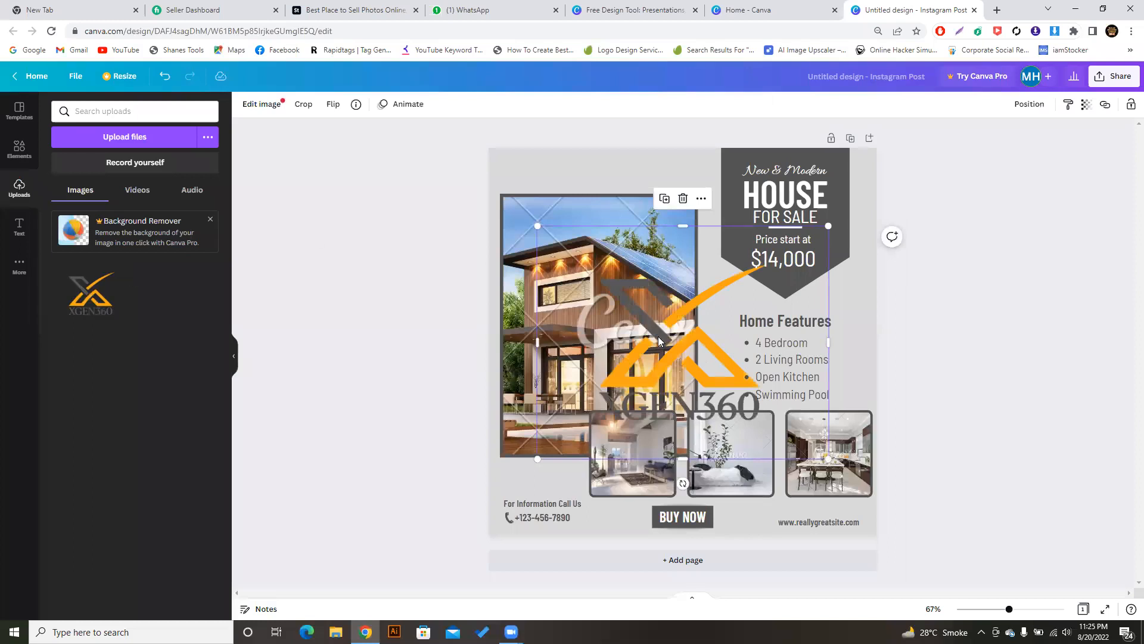
pyautogui.moveTo(658, 335); pyautogui.dragTo(746, 363)
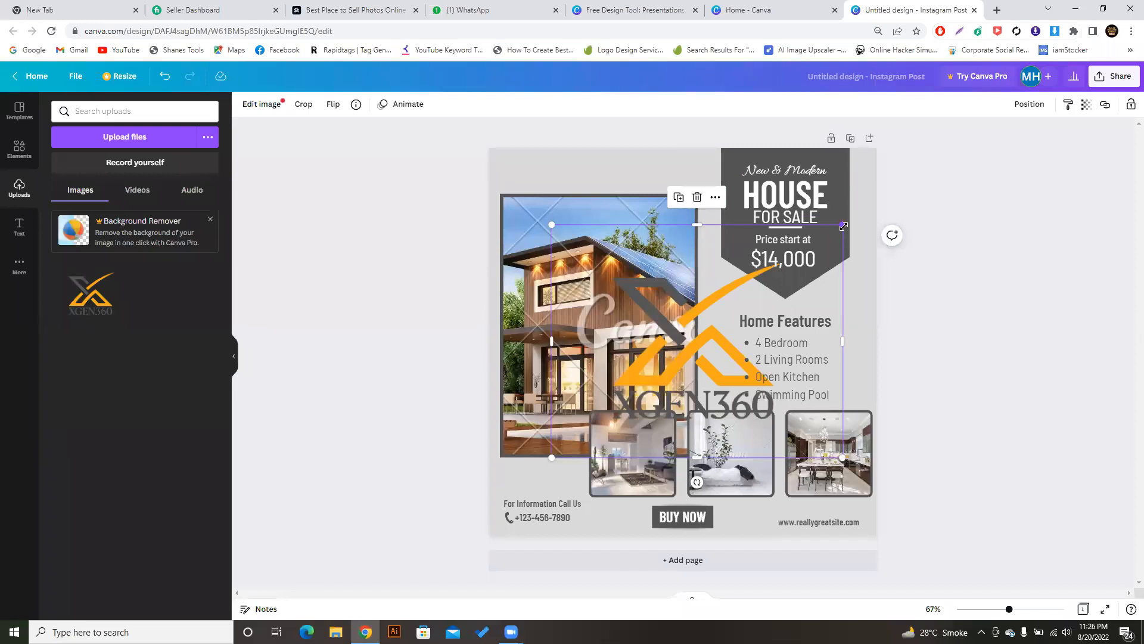
pyautogui.moveTo(844, 226); pyautogui.dragTo(650, 382)
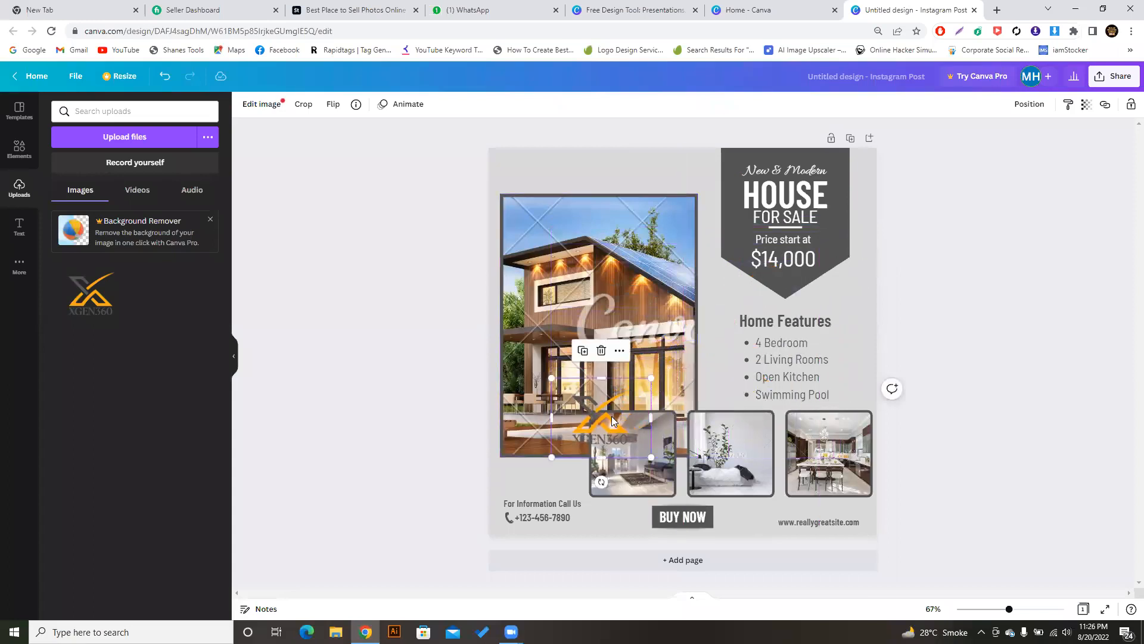
pyautogui.moveTo(611, 415); pyautogui.dragTo(540, 172)
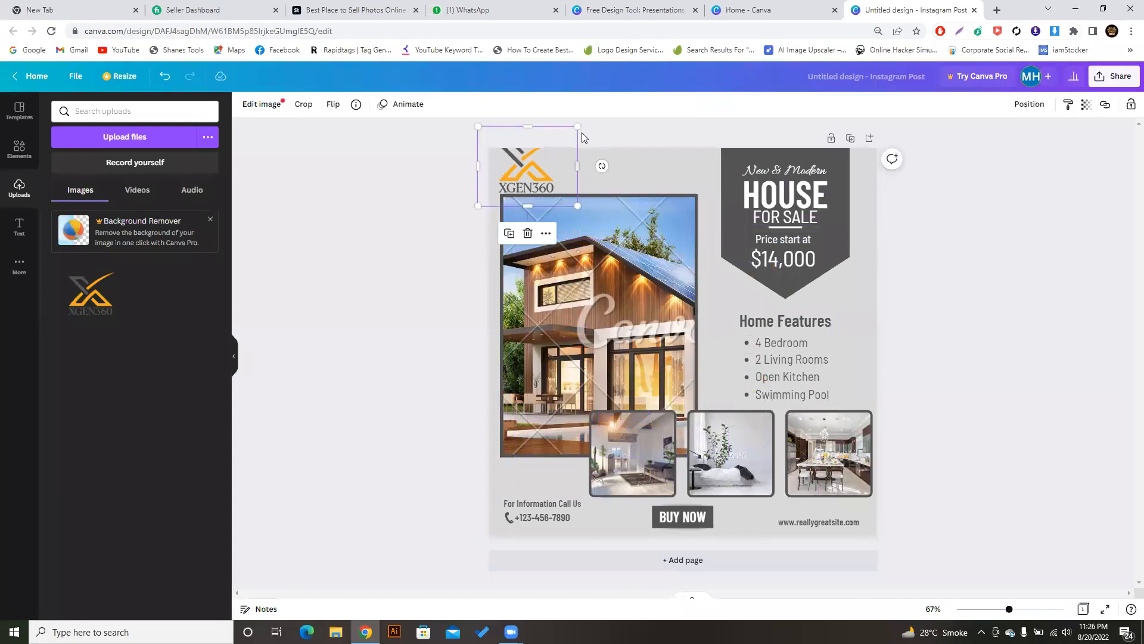
# - Shrink the XGEN360 logo further and nudge it slightly upward to fit the corner
pyautogui.moveTo(578, 126); pyautogui.dragTo(526, 168)
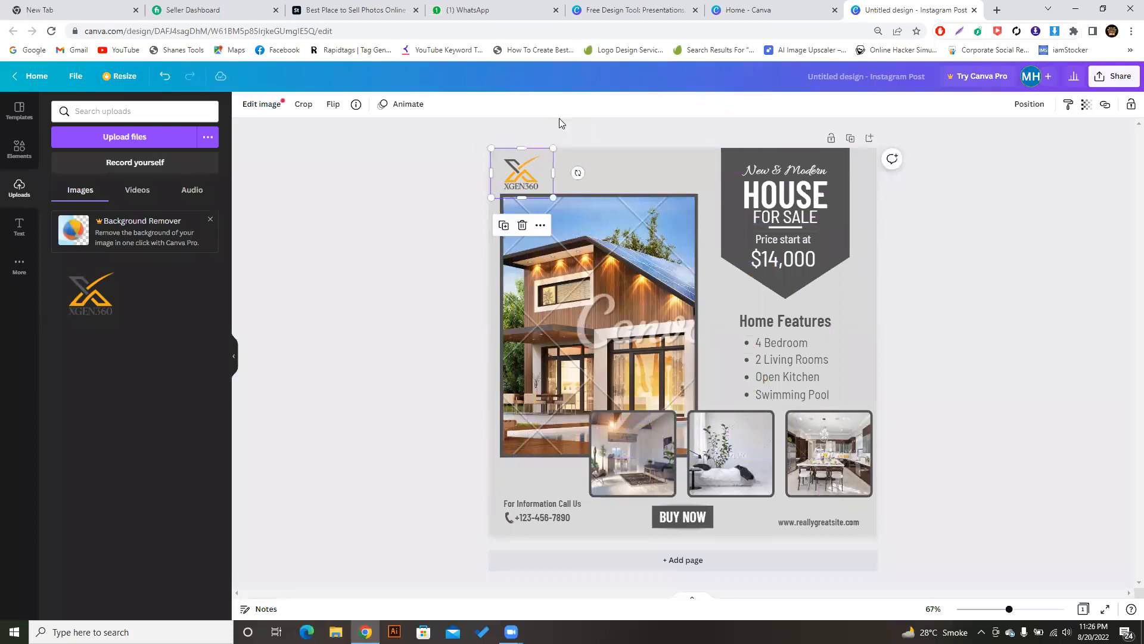
pyautogui.click(560, 119)
pyautogui.click(519, 172)
pyautogui.moveTo(518, 173); pyautogui.dragTo(518, 173)
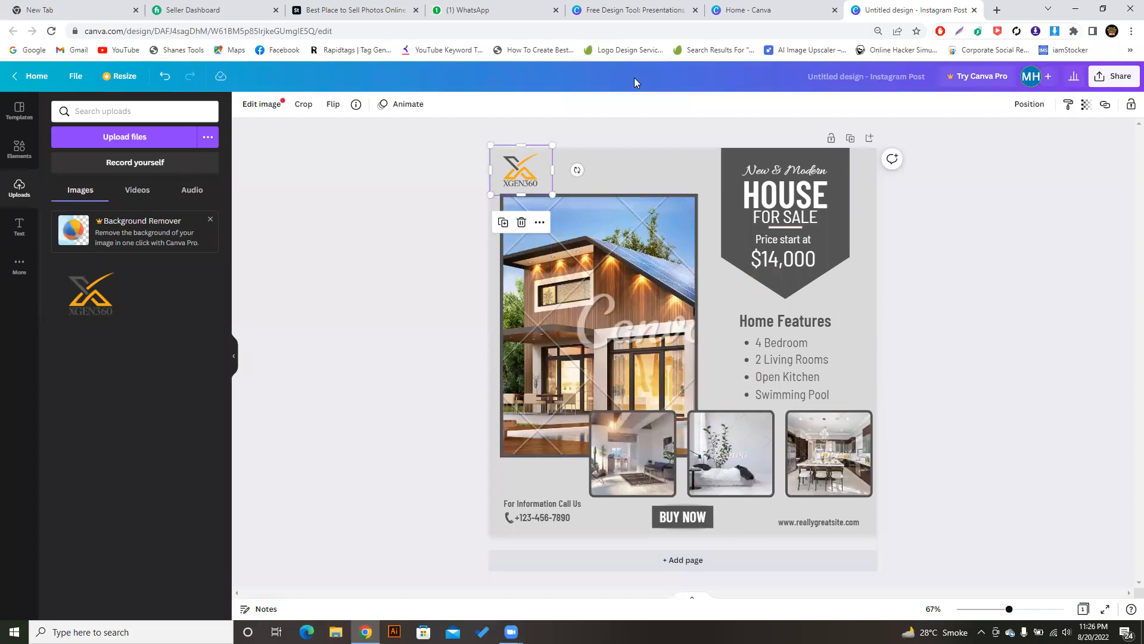
pyautogui.click(723, 131)
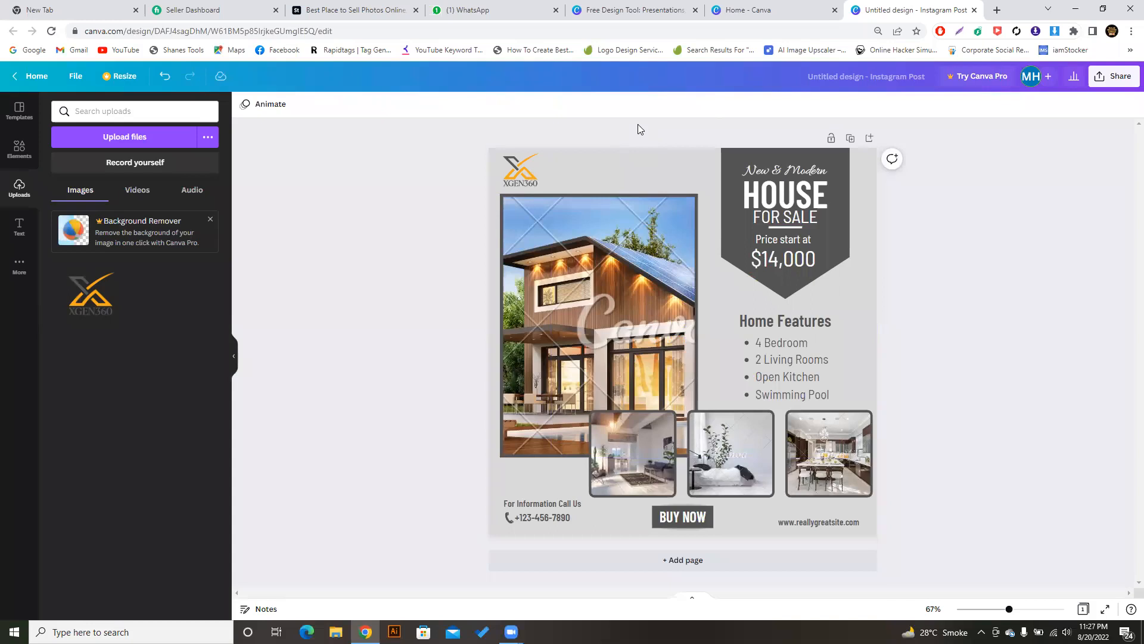
pyautogui.click(524, 169)
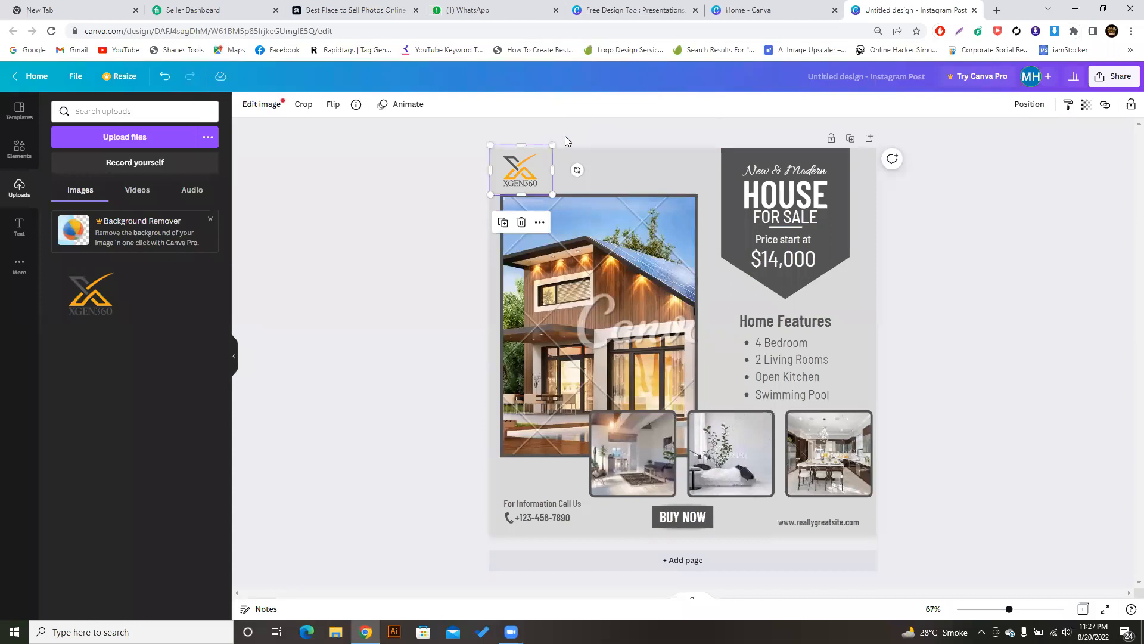
# - Try Barlow SemiCondensed and Barlow Condensed Bold fonts on the New & Modern line
pyautogui.click(636, 142)
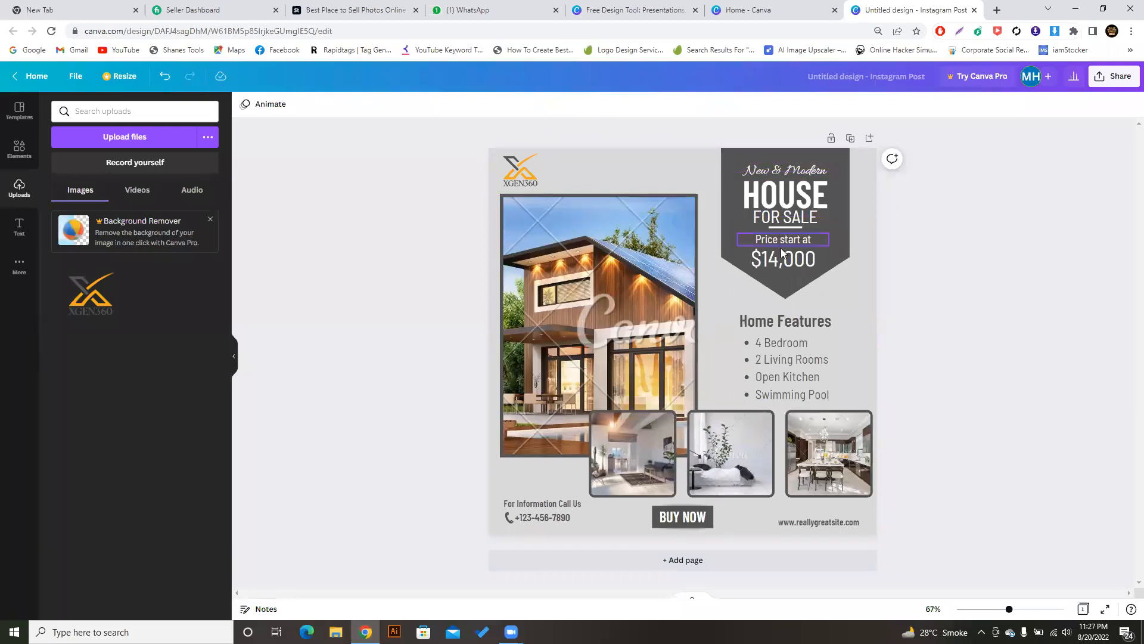
pyautogui.click(782, 169)
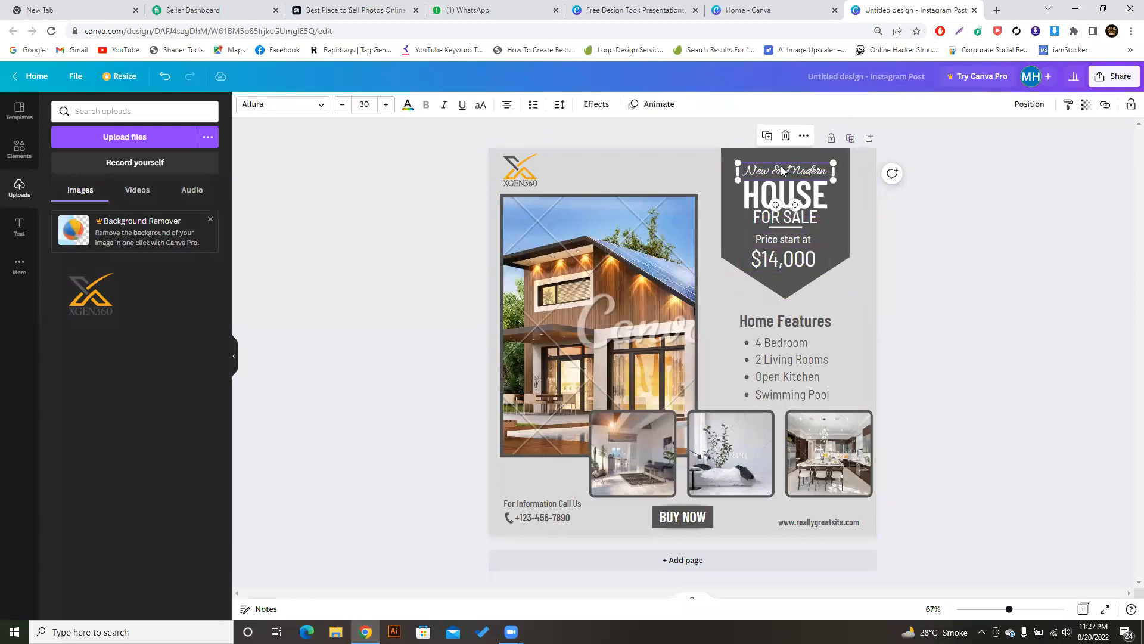
pyautogui.click(320, 108)
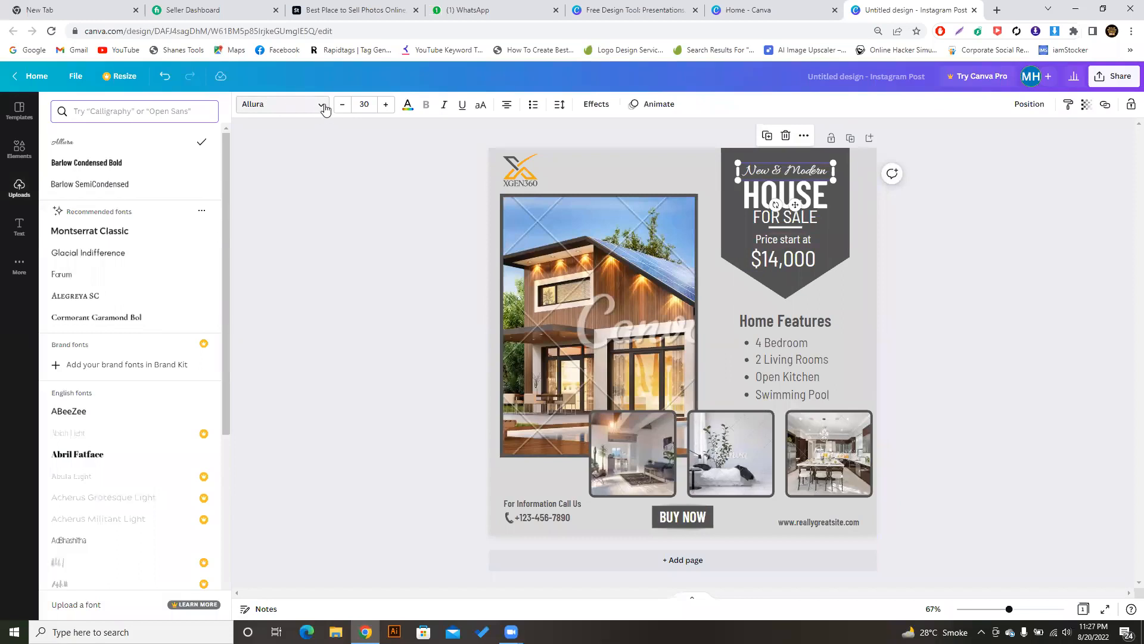
pyautogui.click(324, 109)
pyautogui.click(323, 108)
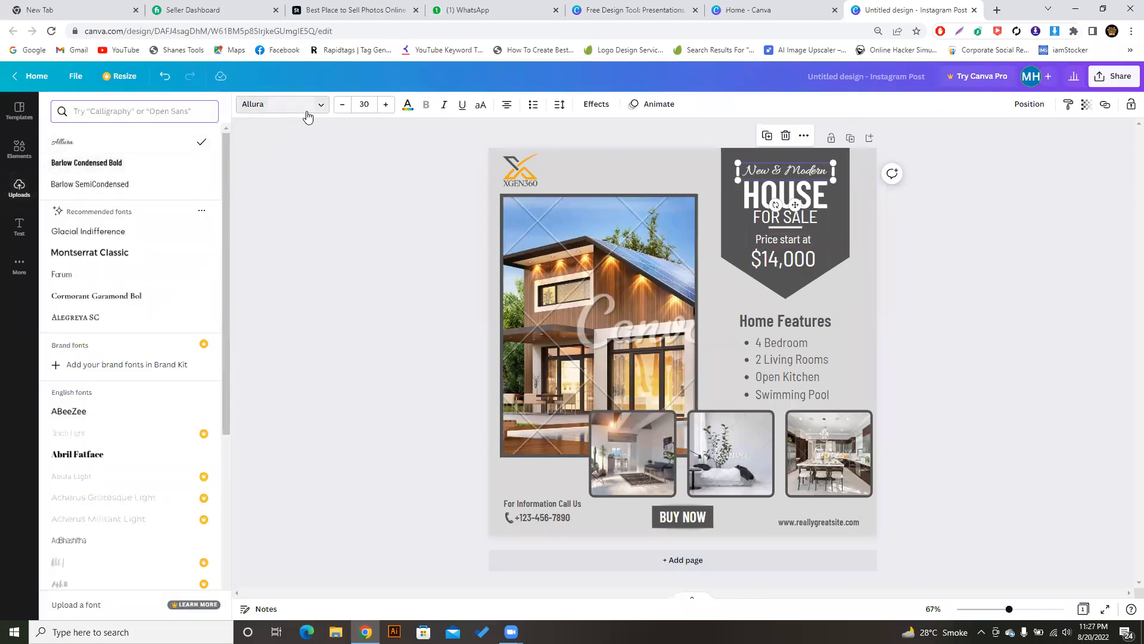
pyautogui.click(319, 109)
pyautogui.click(320, 109)
pyautogui.click(125, 184)
pyautogui.click(120, 172)
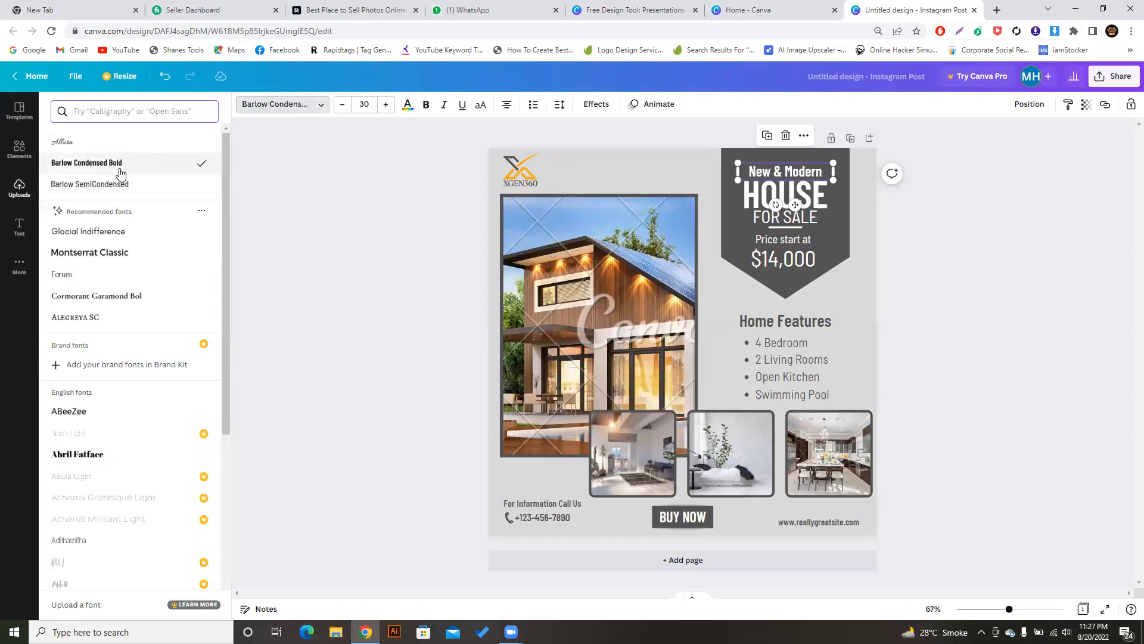
pyautogui.click(76, 187)
# - Try Glacial Indifference, Montserrat Classic, Forum and Alegreya SC, then apply Cormorant Garamond Bold
pyautogui.click(102, 236)
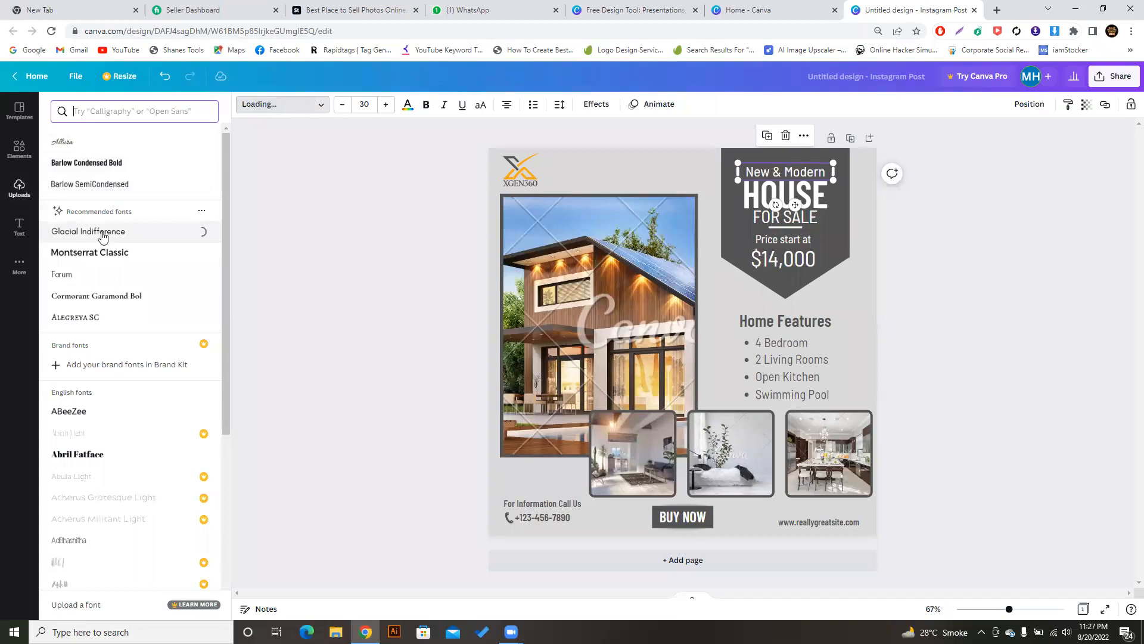
pyautogui.click(101, 254)
pyautogui.click(87, 273)
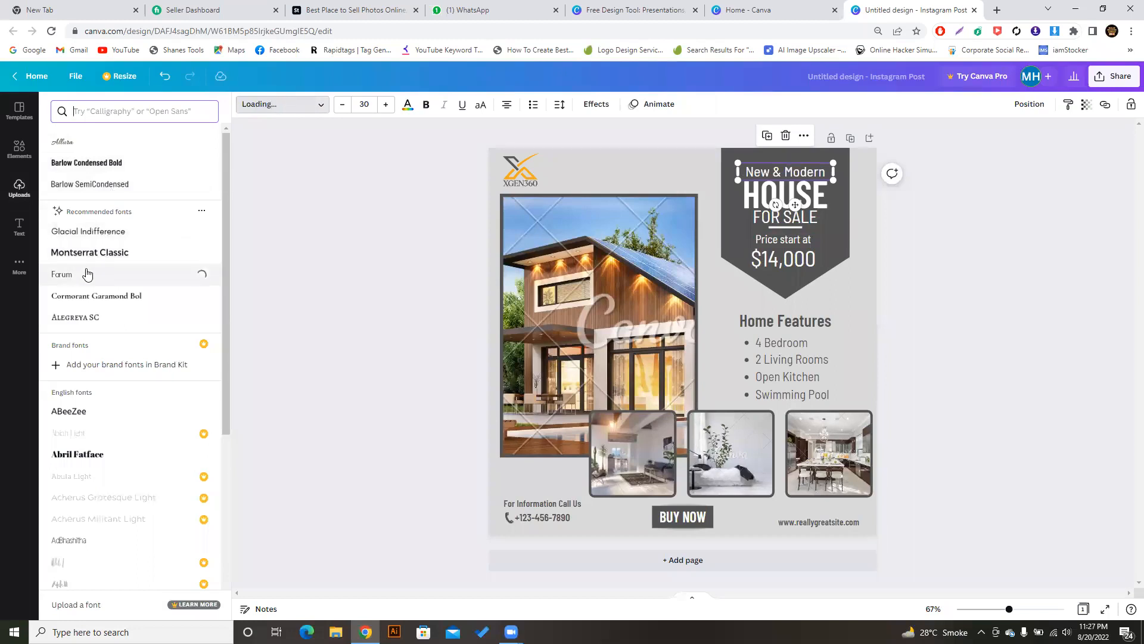
pyautogui.click(88, 296)
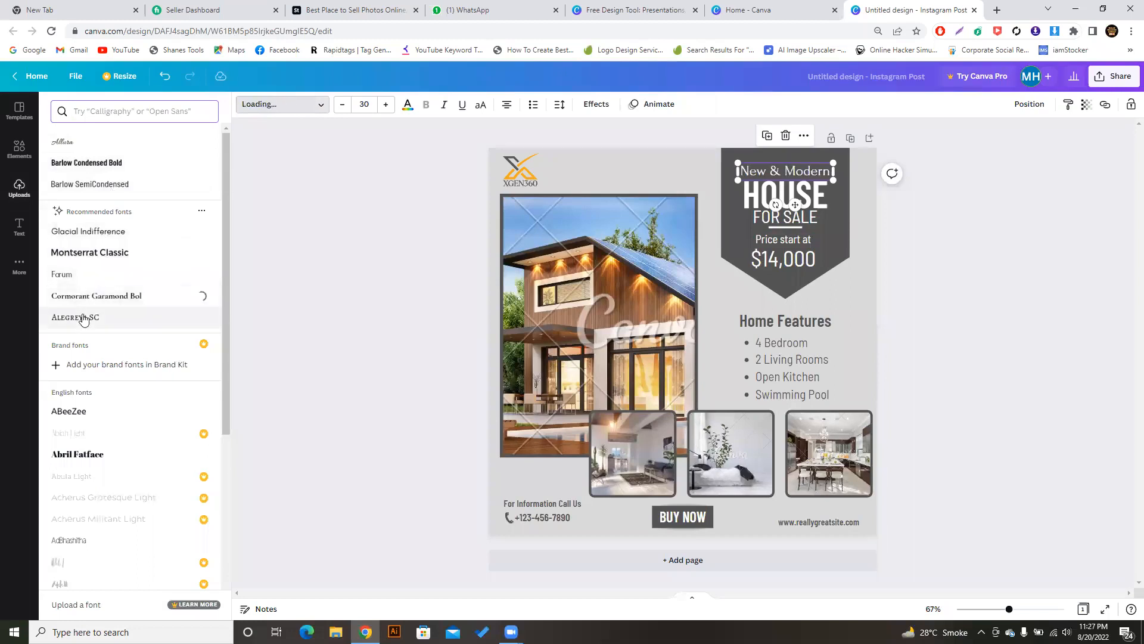
pyautogui.click(83, 319)
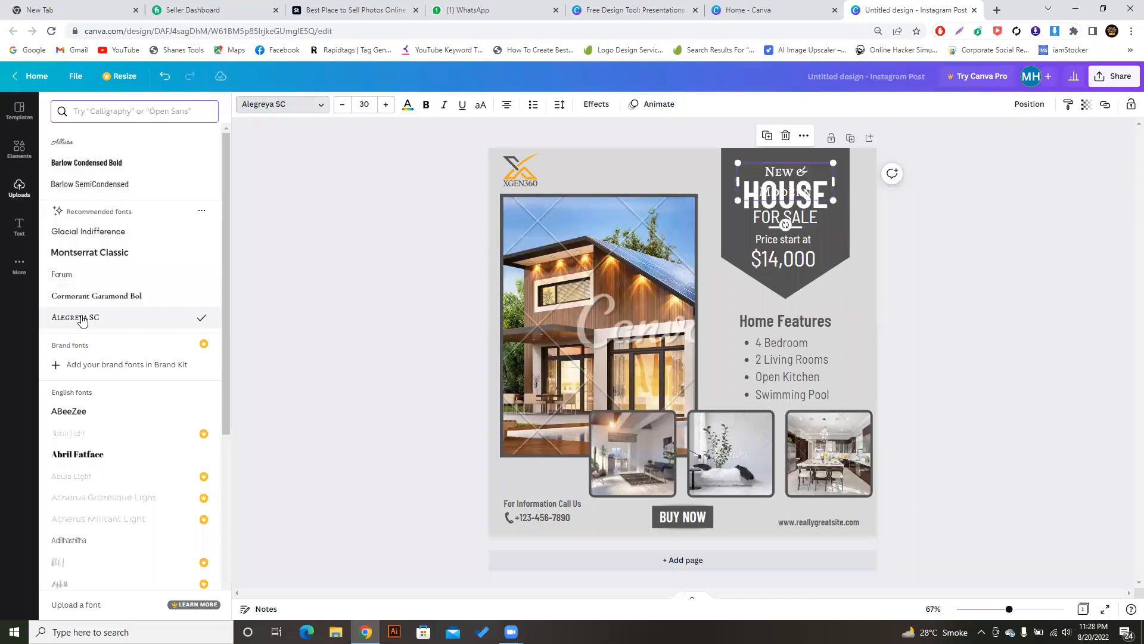
pyautogui.click(83, 297)
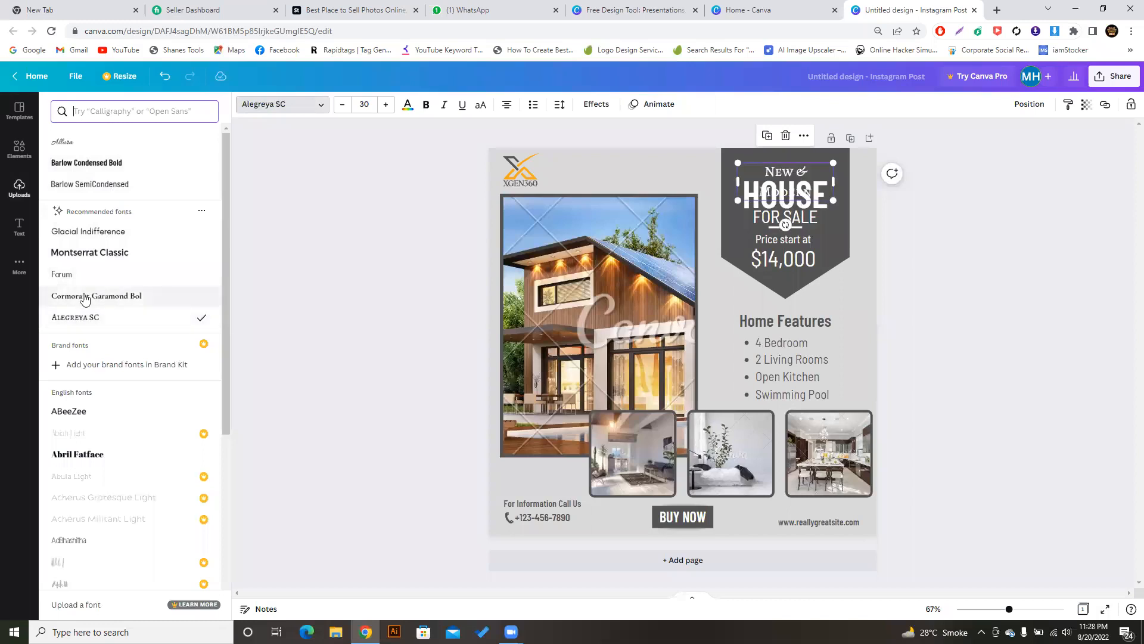
pyautogui.click(284, 228)
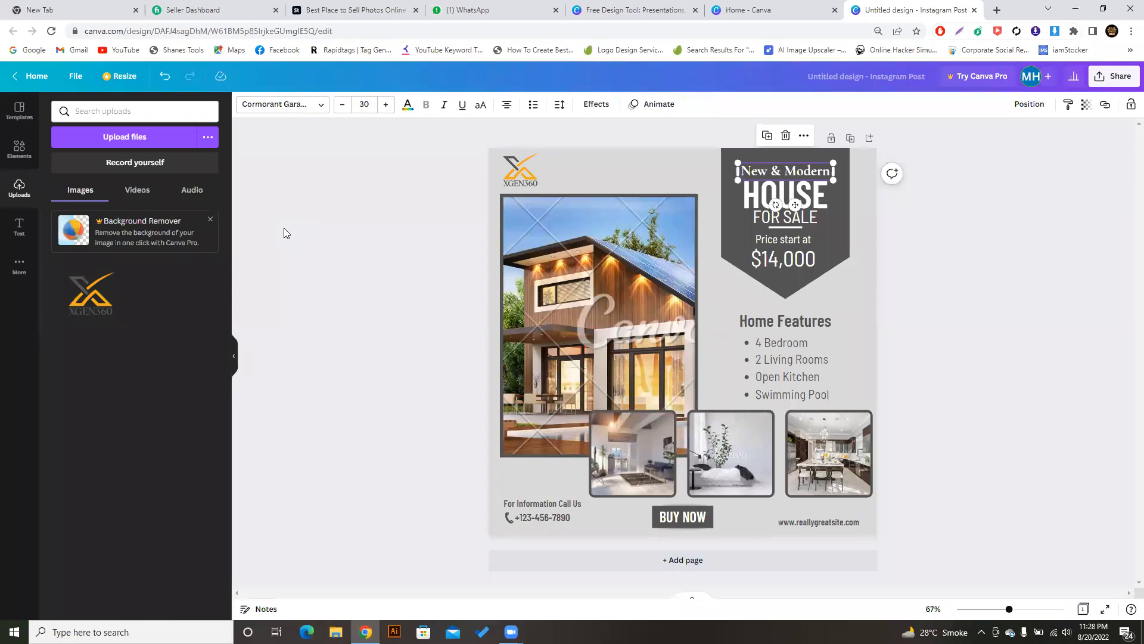
pyautogui.click(283, 227)
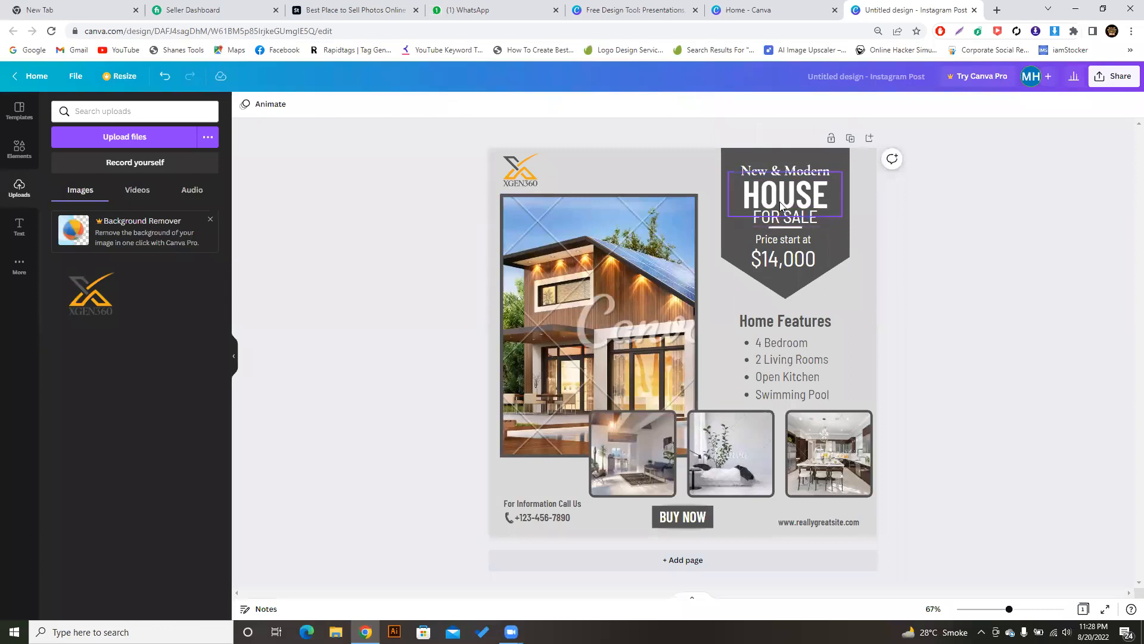
# - Step the HOUSE heading's font size down four times and back up three
pyautogui.click(775, 220)
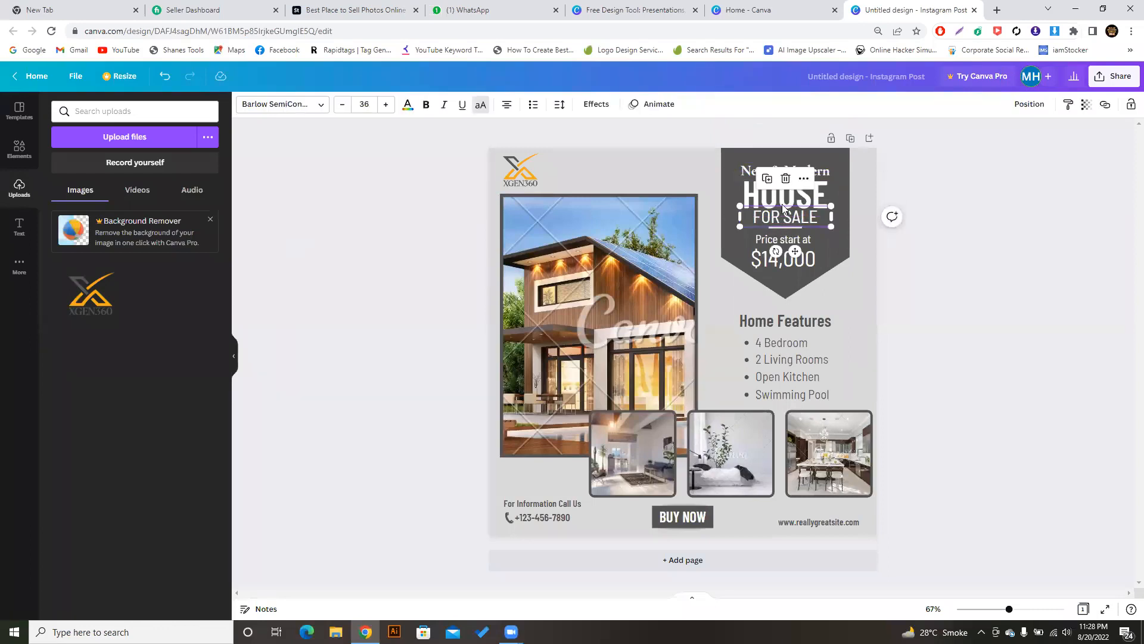
pyautogui.click(783, 222)
pyautogui.click(949, 199)
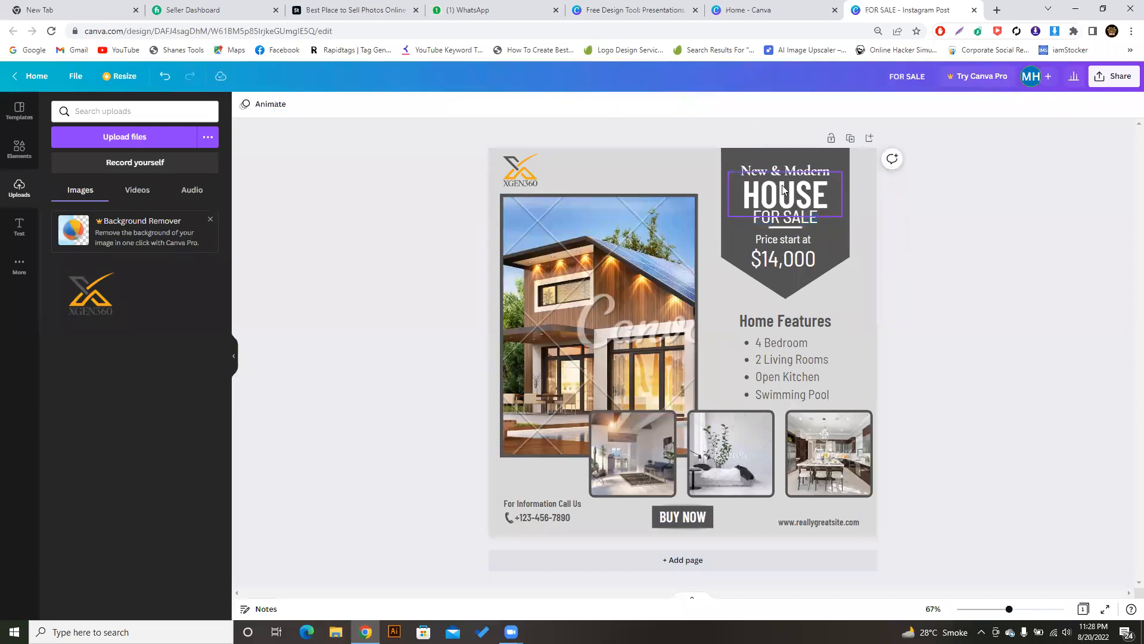
pyautogui.click(783, 189)
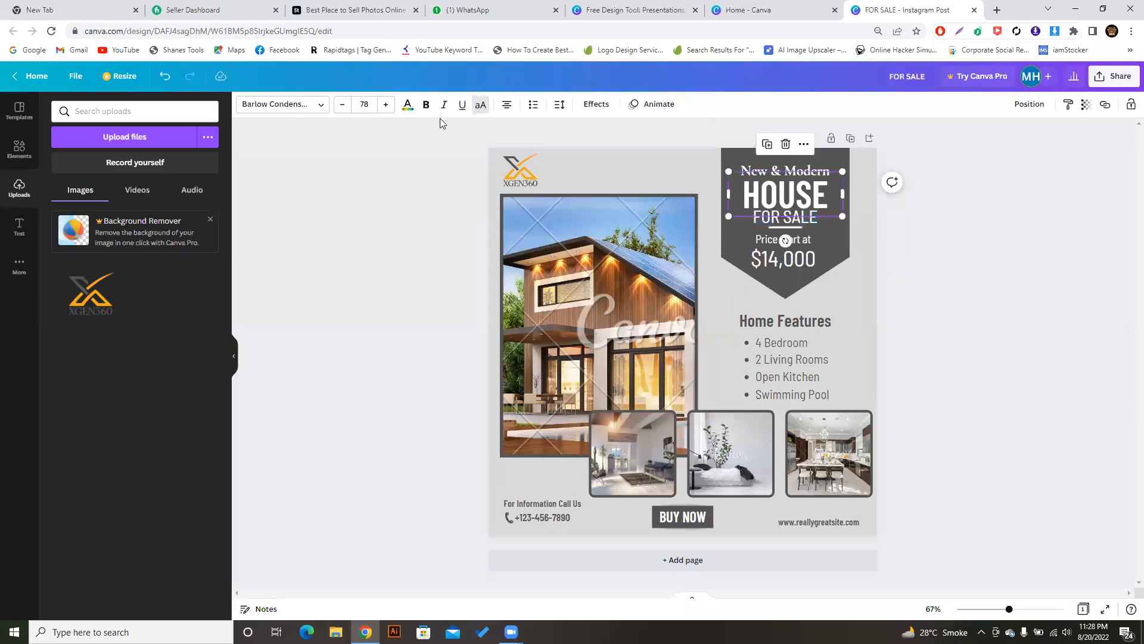
pyautogui.click(342, 104)
pyautogui.click(342, 105)
pyautogui.click(342, 105)
pyautogui.click(342, 105)
pyautogui.click(387, 105)
pyautogui.click(387, 105)
pyautogui.click(387, 105)
pyautogui.click(388, 105)
pyautogui.click(389, 105)
pyautogui.click(389, 105)
pyautogui.click(388, 105)
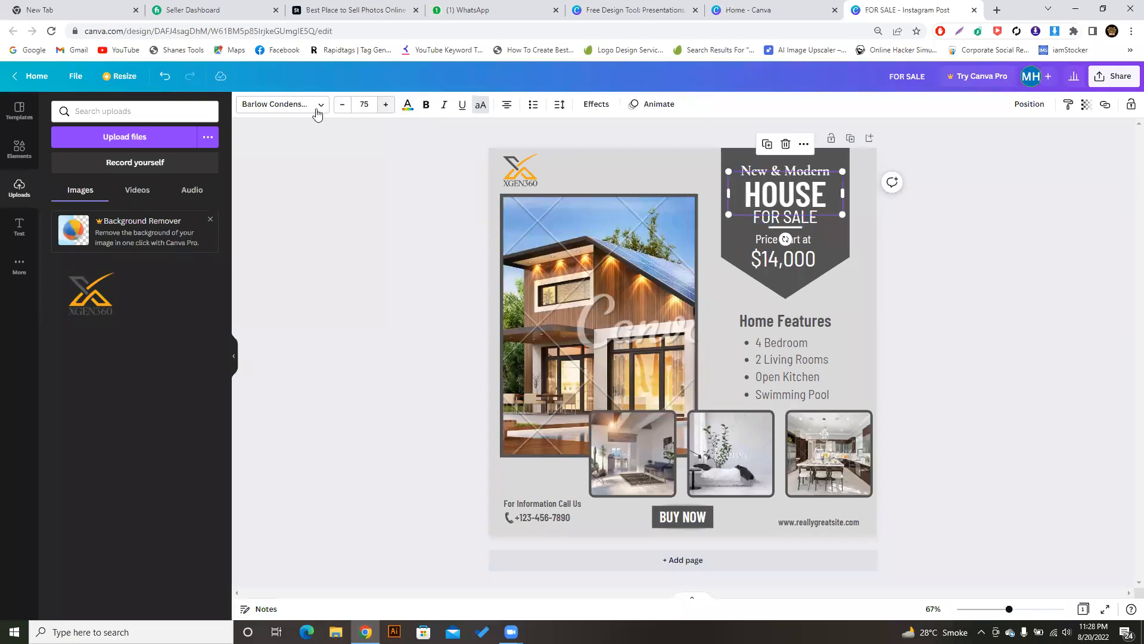
# - Adjust HOUSE's font size again, then try a size of 32
pyautogui.click(299, 105)
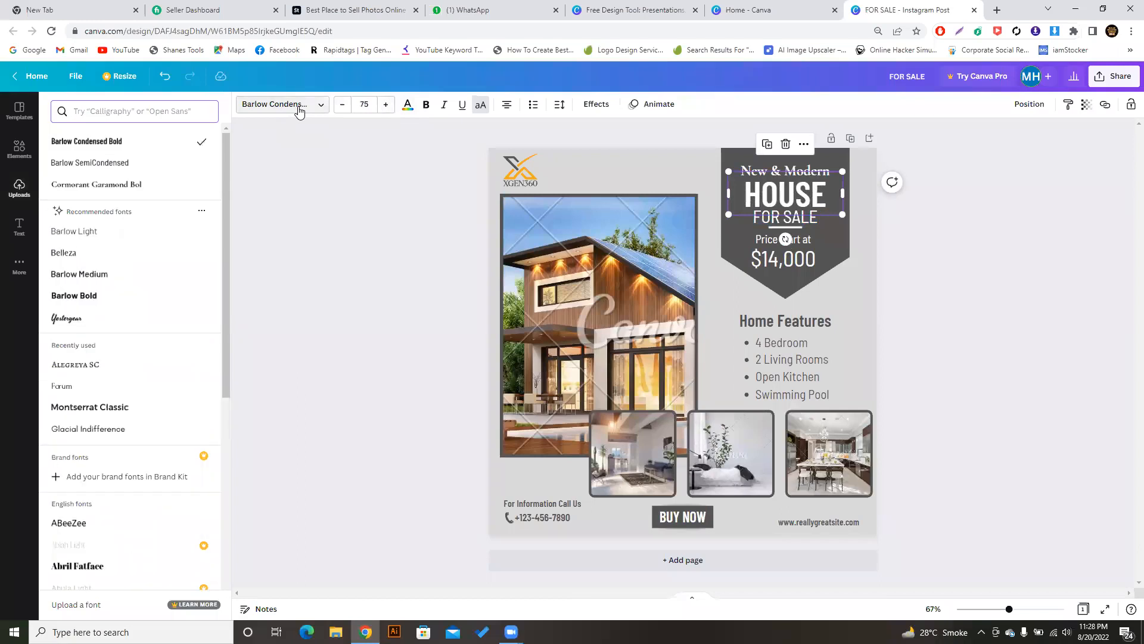
pyautogui.click(299, 108)
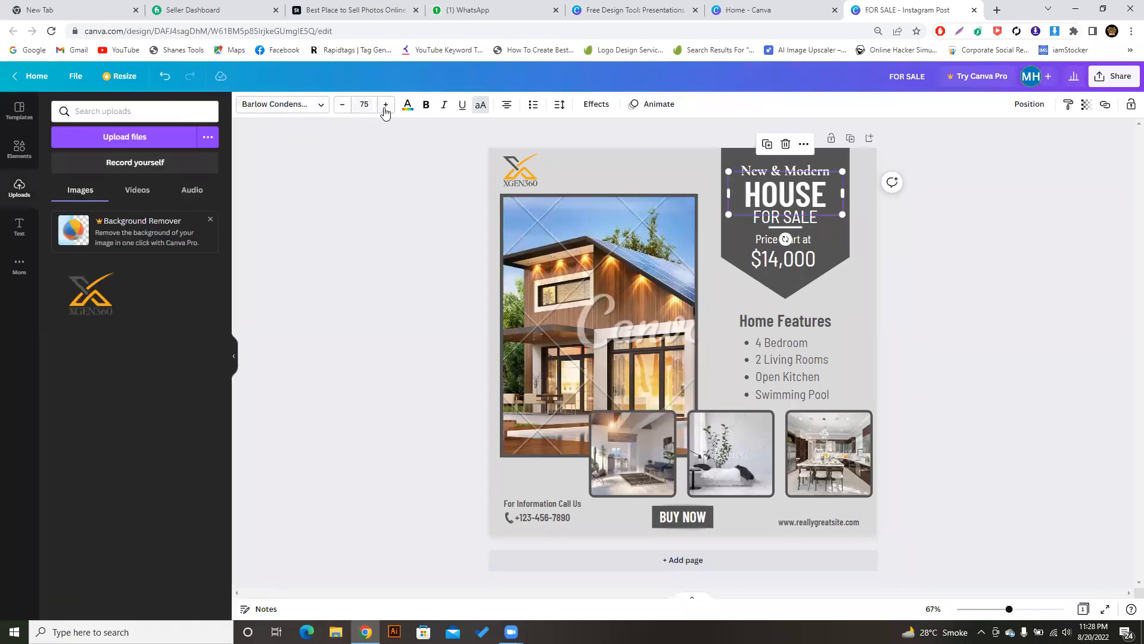
pyautogui.click(343, 105)
pyautogui.click(342, 104)
pyautogui.click(384, 106)
pyautogui.click(385, 106)
pyautogui.click(384, 105)
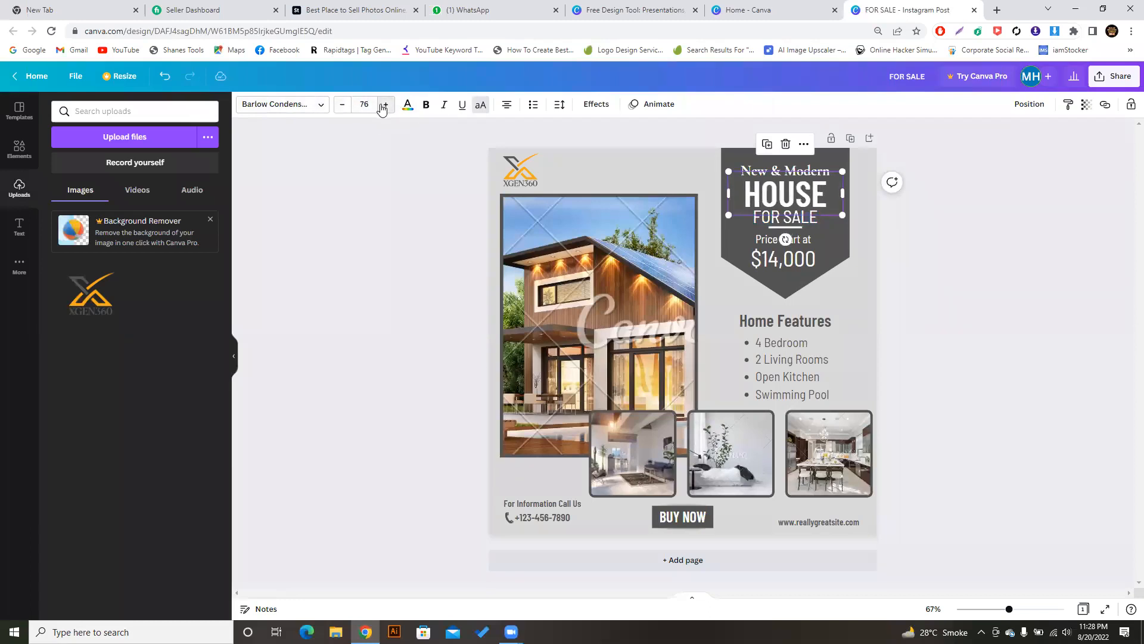
pyautogui.click(367, 104)
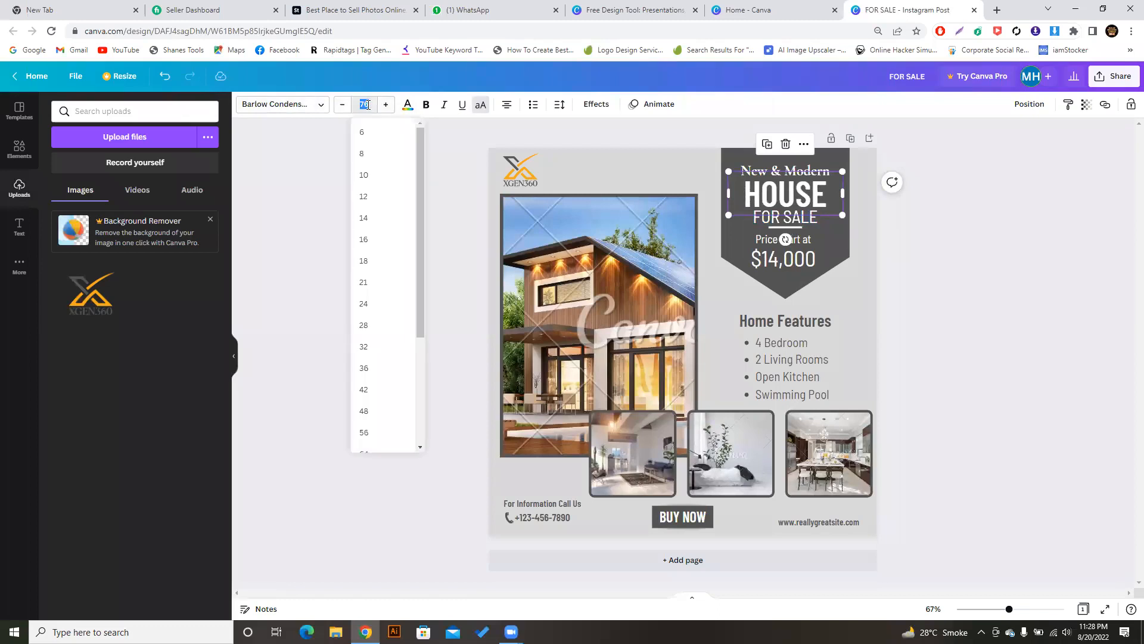
pyautogui.write('32')
pyautogui.press('Return')
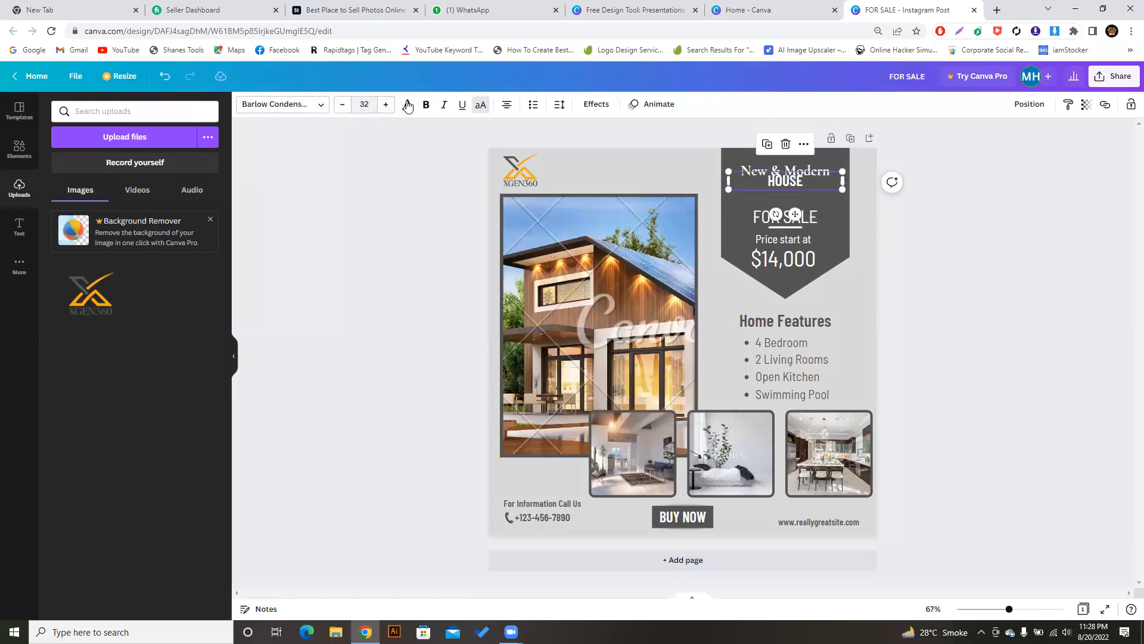
# - Undo the size change so the HOUSE heading returns to font size 76
pyautogui.click(370, 105)
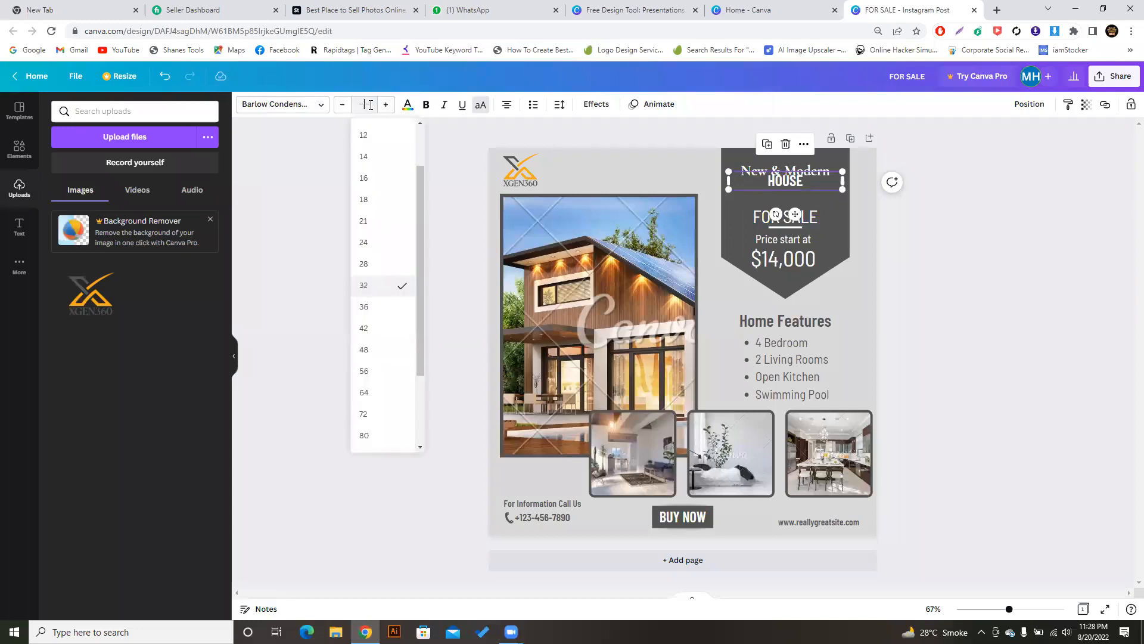
pyautogui.click(445, 171)
pyautogui.click(794, 188)
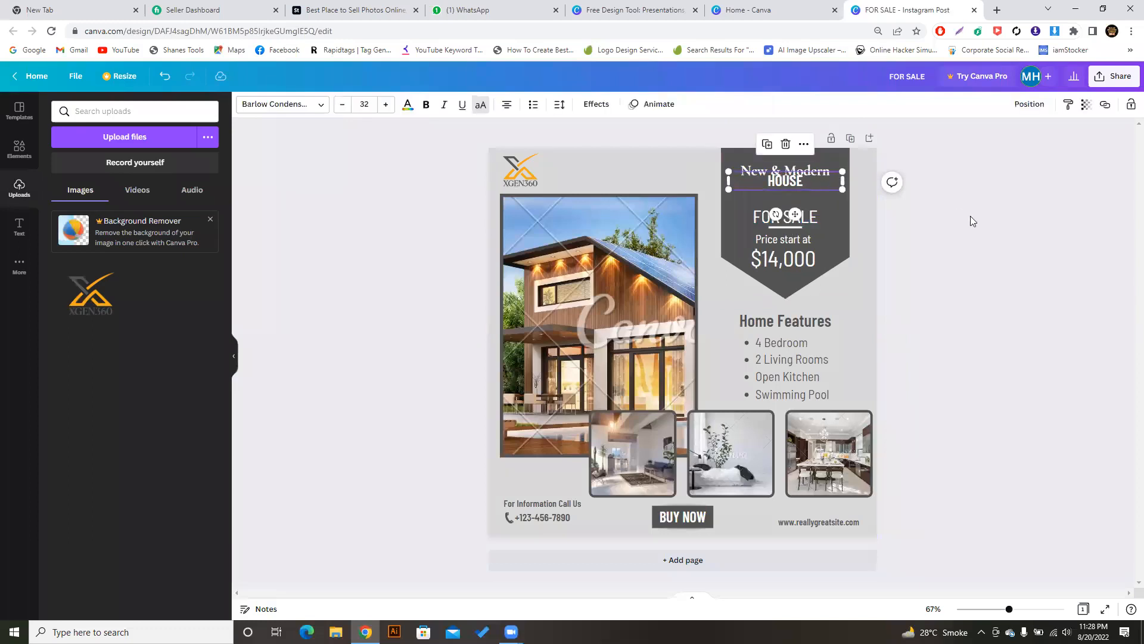
pyautogui.click(165, 76)
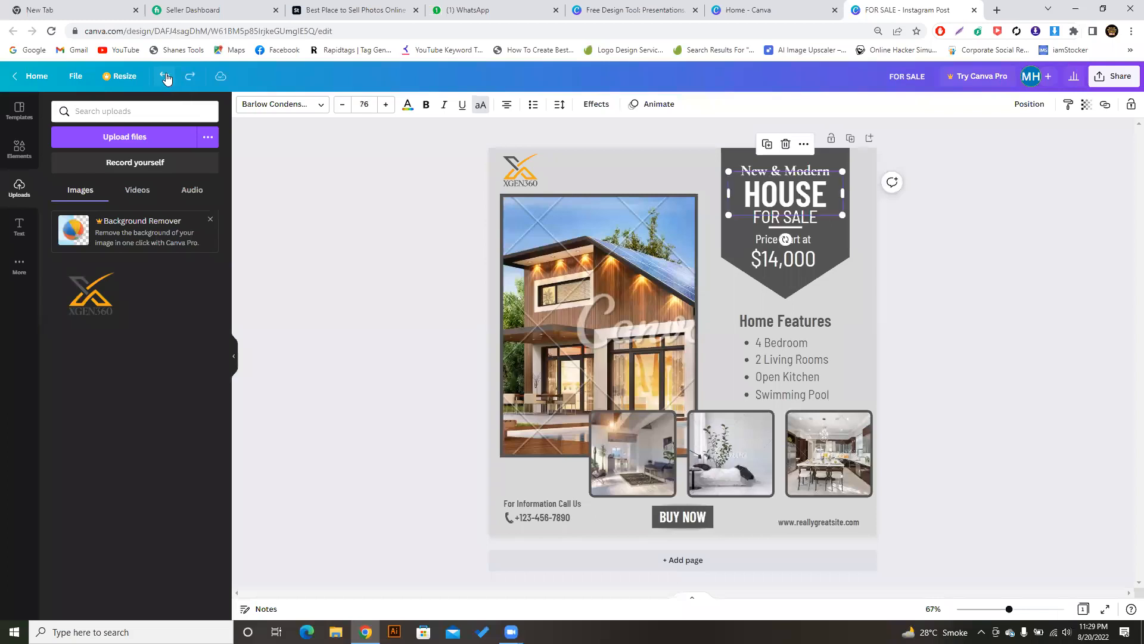
pyautogui.click(286, 213)
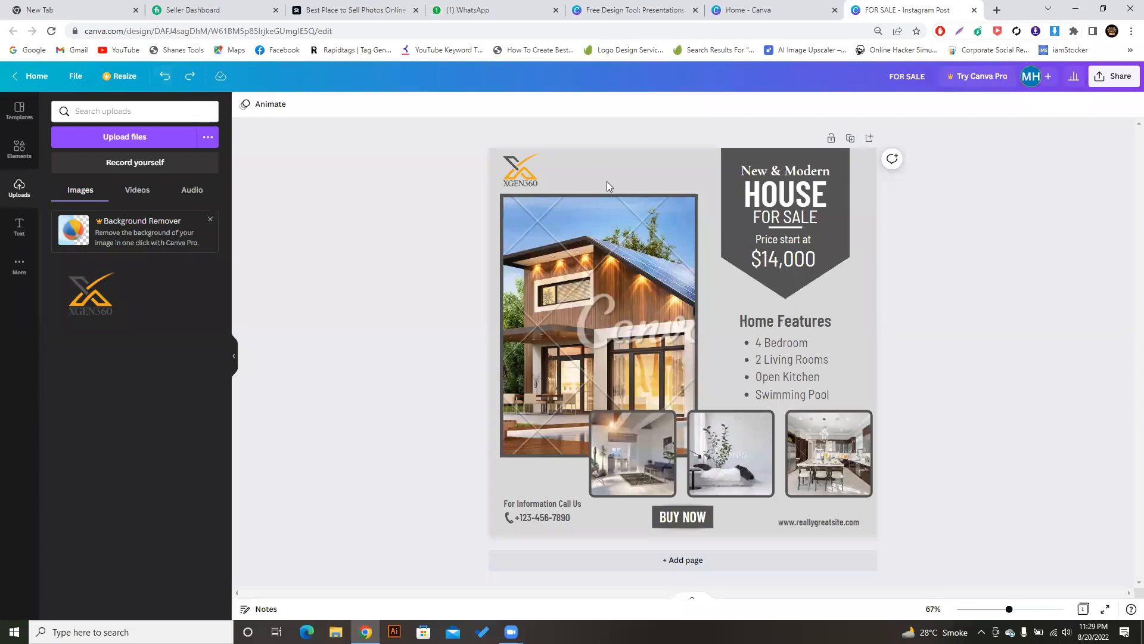
# - Colour FOR SALE orange after trying brown, coral, red, green and light orange
pyautogui.click(787, 206)
pyautogui.click(988, 267)
pyautogui.click(786, 216)
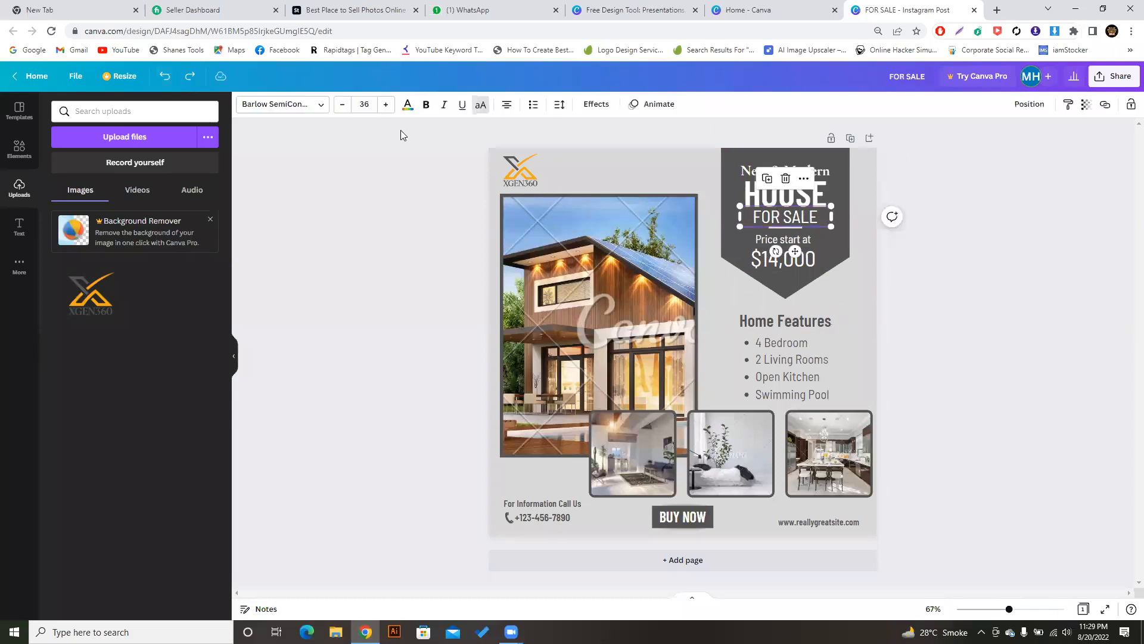
pyautogui.click(407, 105)
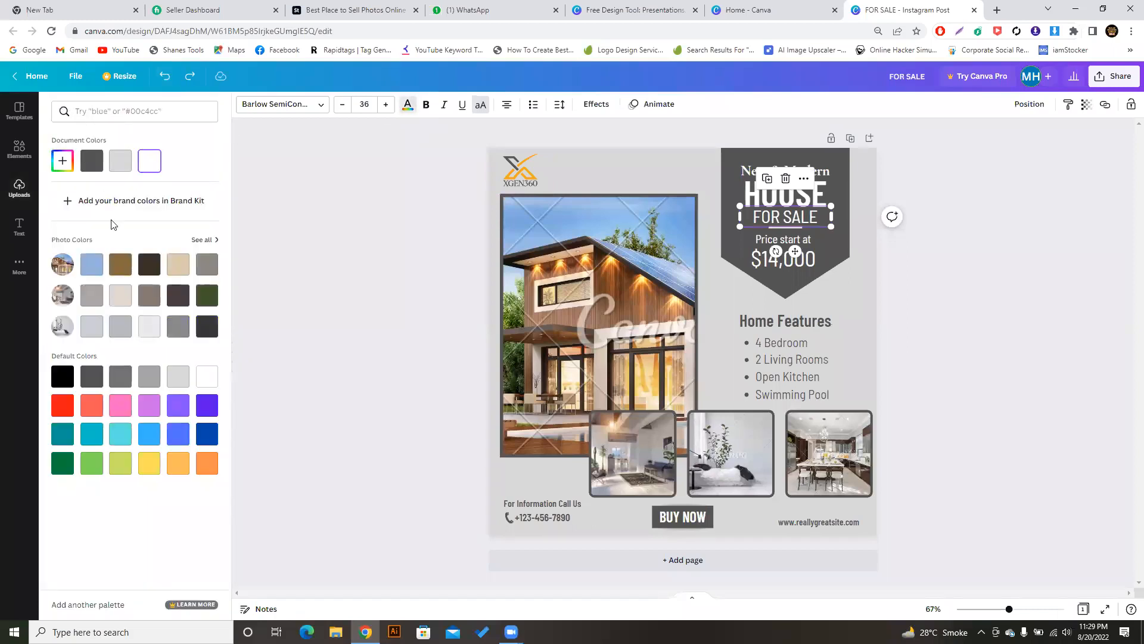
pyautogui.click(119, 263)
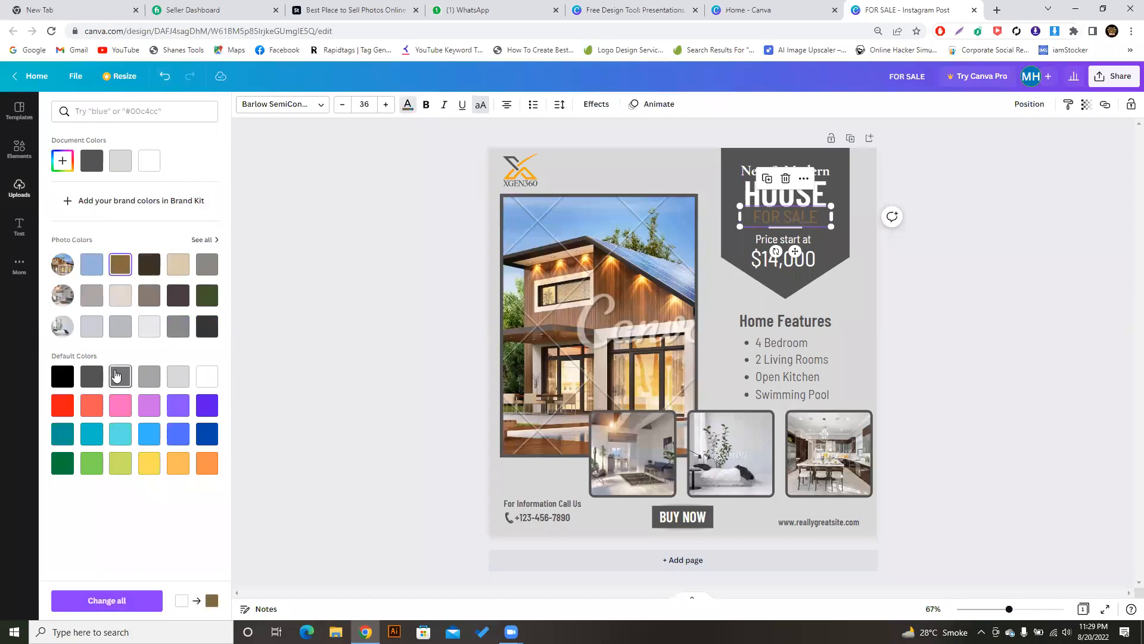
pyautogui.click(98, 406)
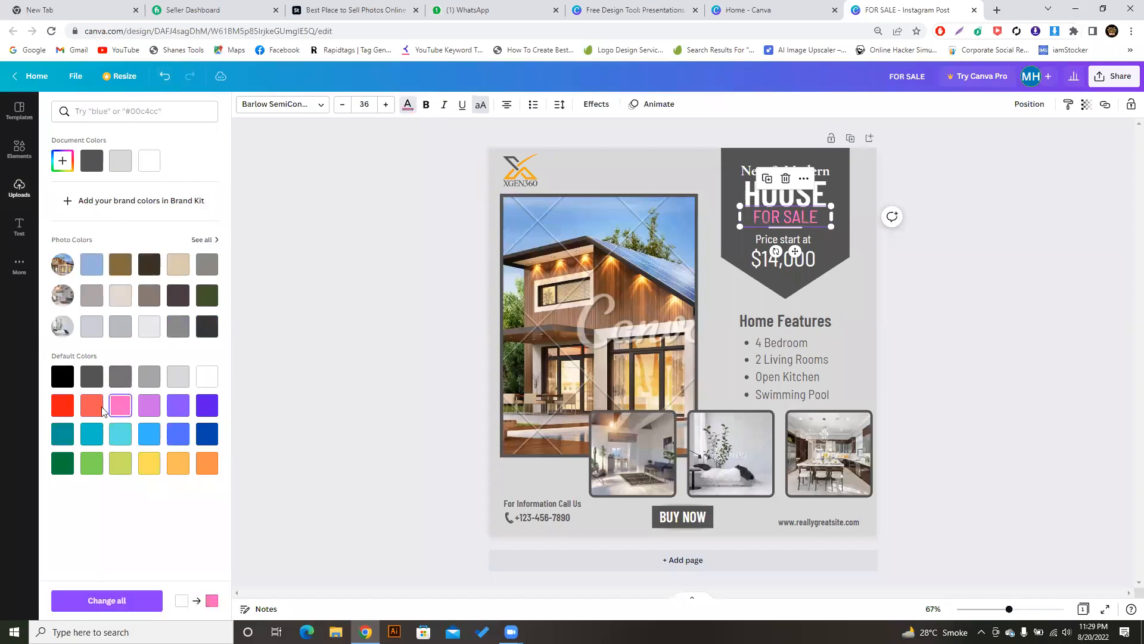
pyautogui.click(62, 405)
pyautogui.click(101, 464)
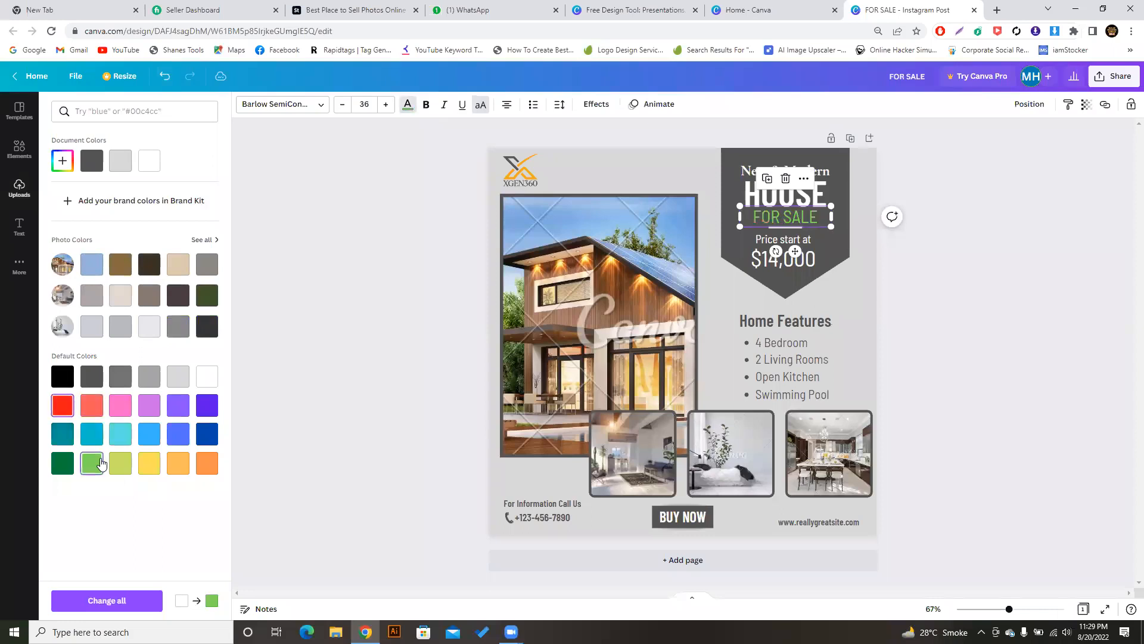
pyautogui.click(174, 463)
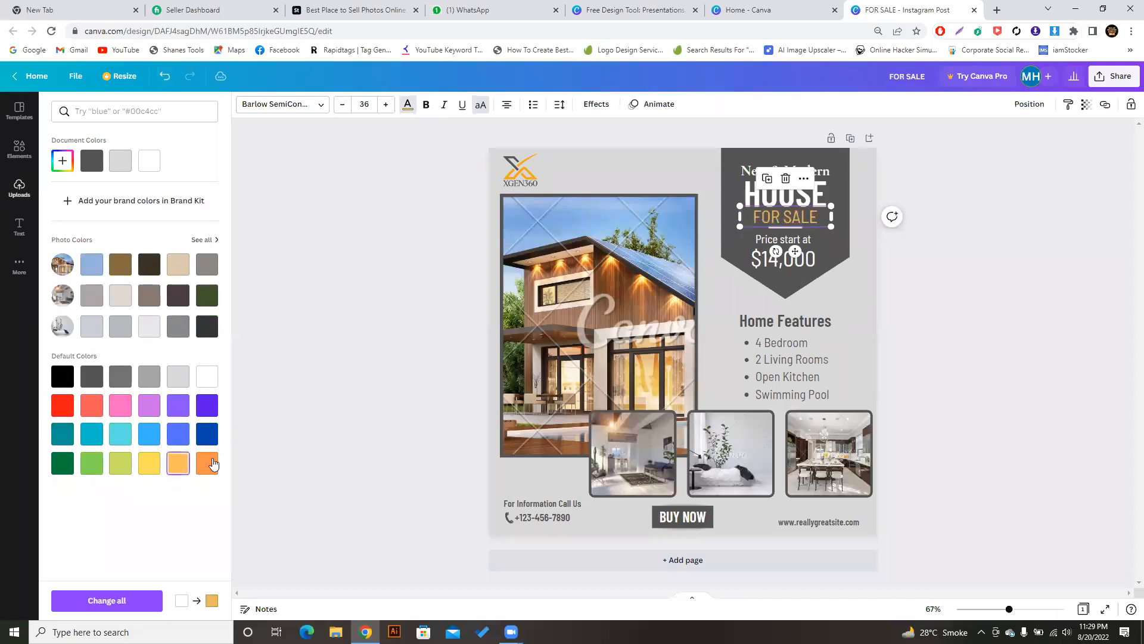
pyautogui.click(209, 466)
pyautogui.click(308, 199)
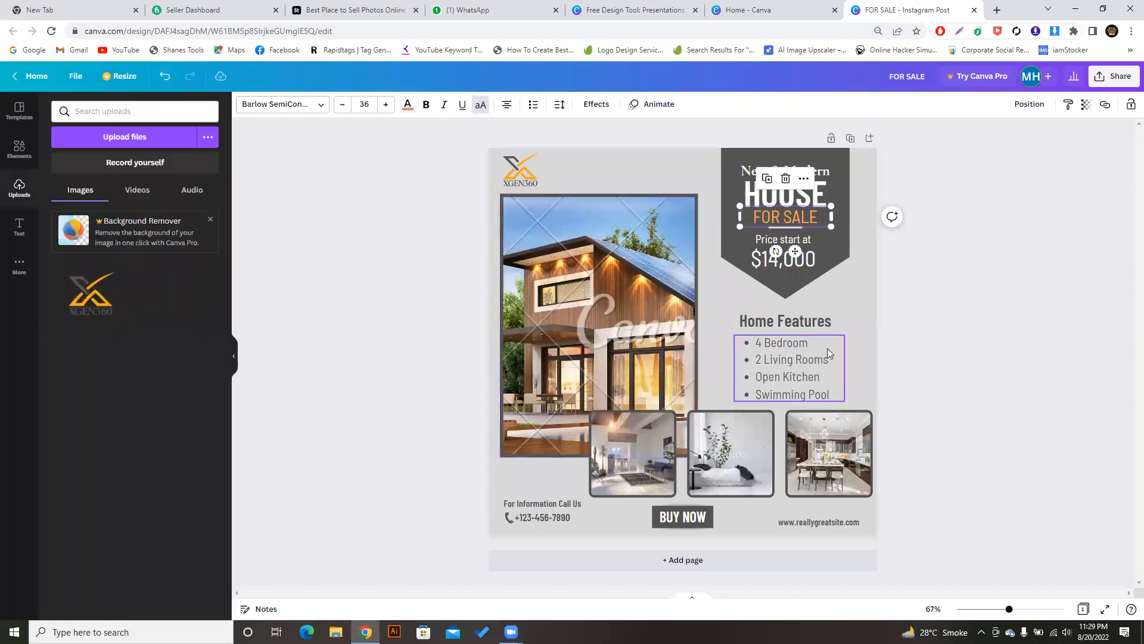
pyautogui.click(806, 325)
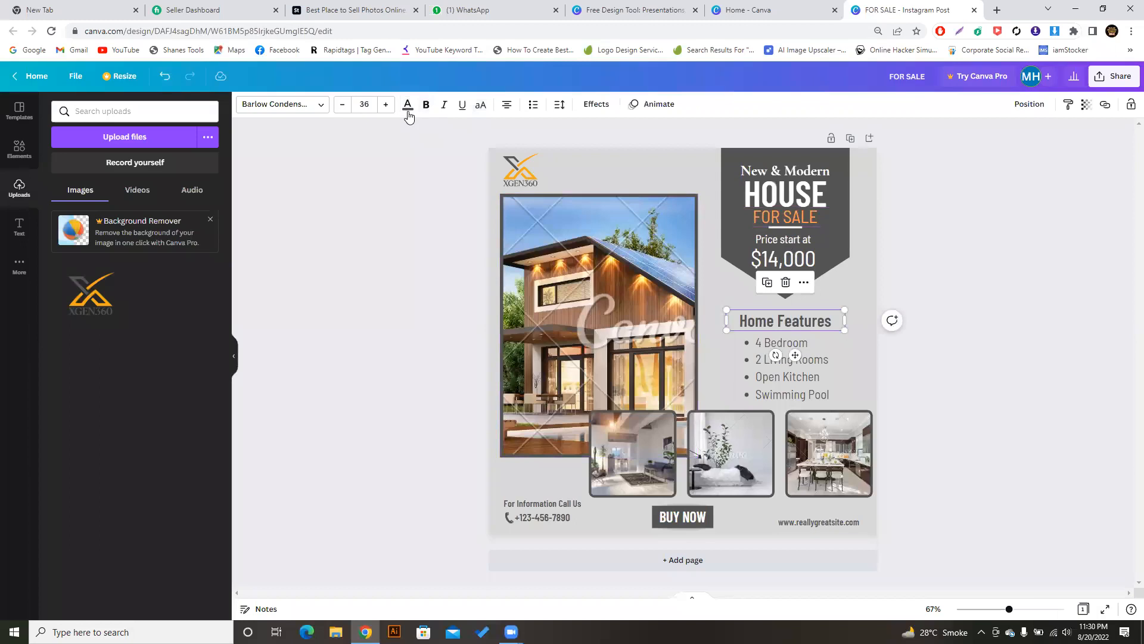
pyautogui.click(427, 106)
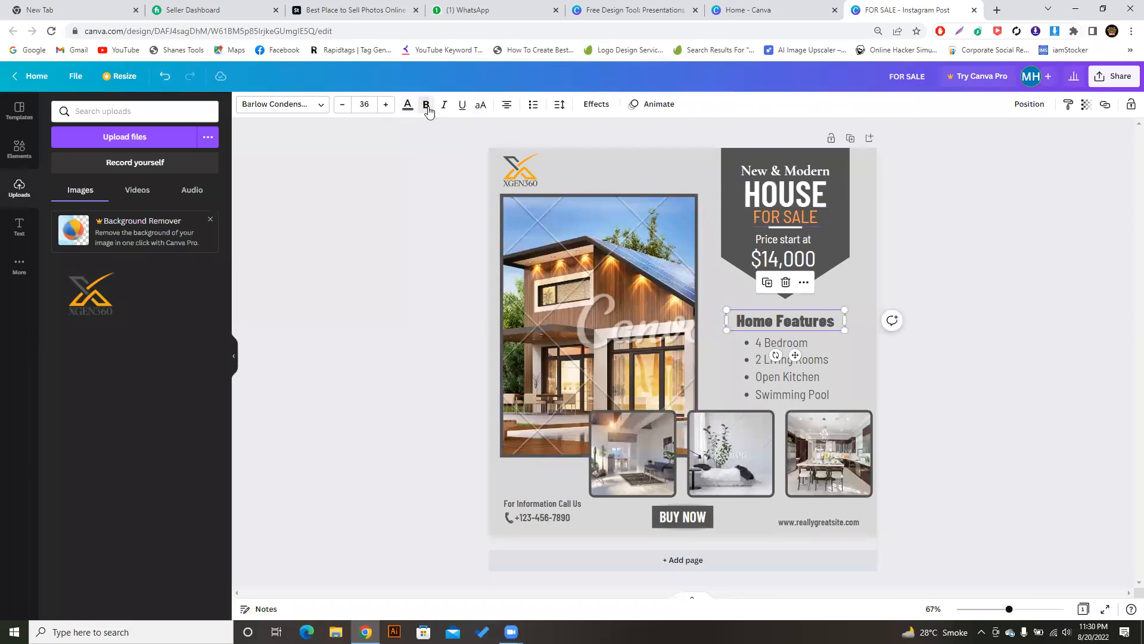
pyautogui.click(427, 106)
pyautogui.click(427, 105)
pyautogui.click(427, 105)
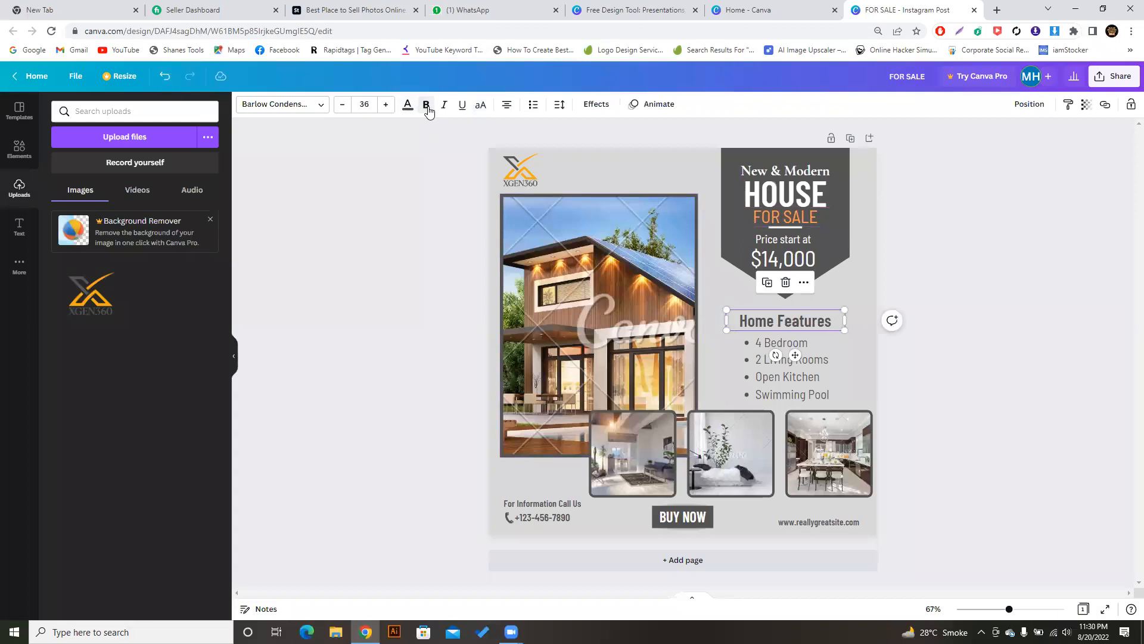
pyautogui.click(466, 109)
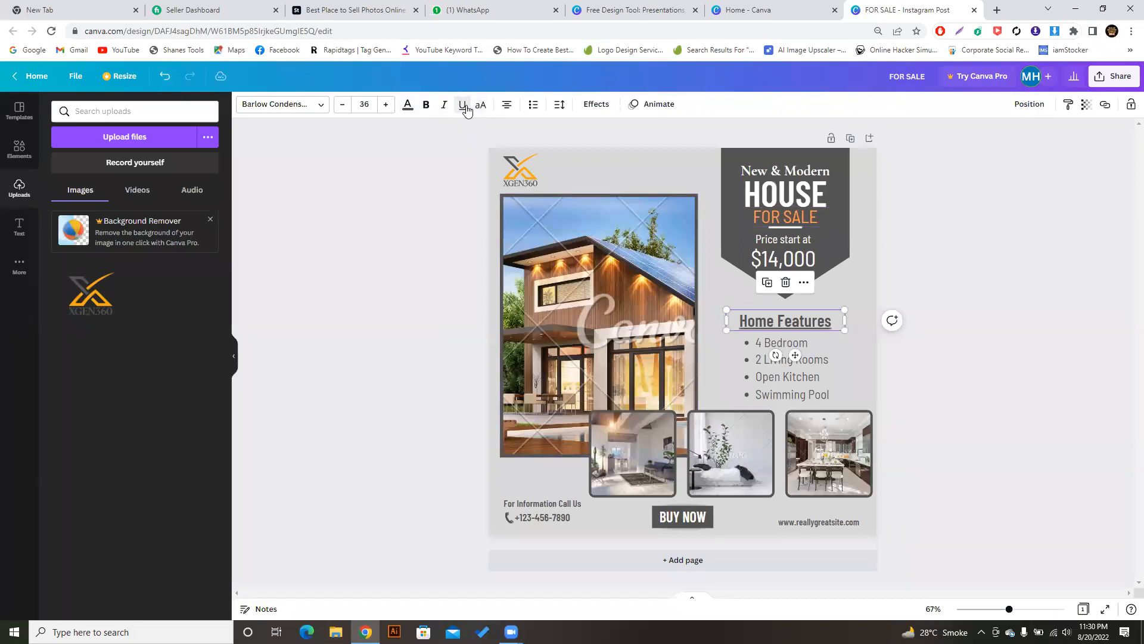
pyautogui.click(1012, 285)
pyautogui.click(817, 323)
pyautogui.click(464, 107)
pyautogui.click(481, 105)
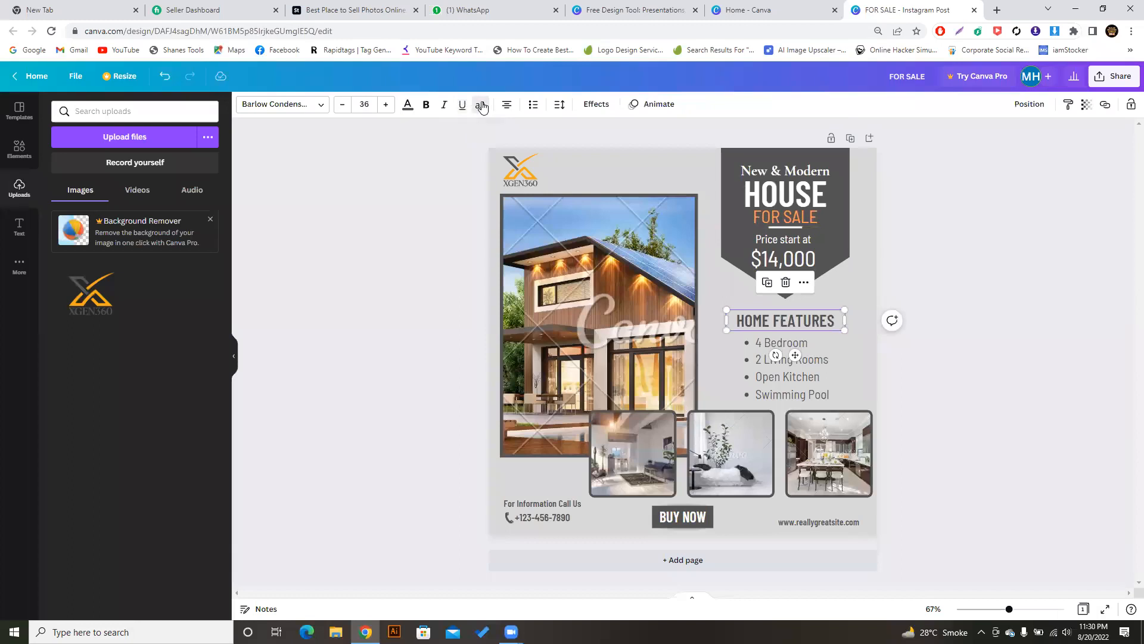
pyautogui.click(480, 105)
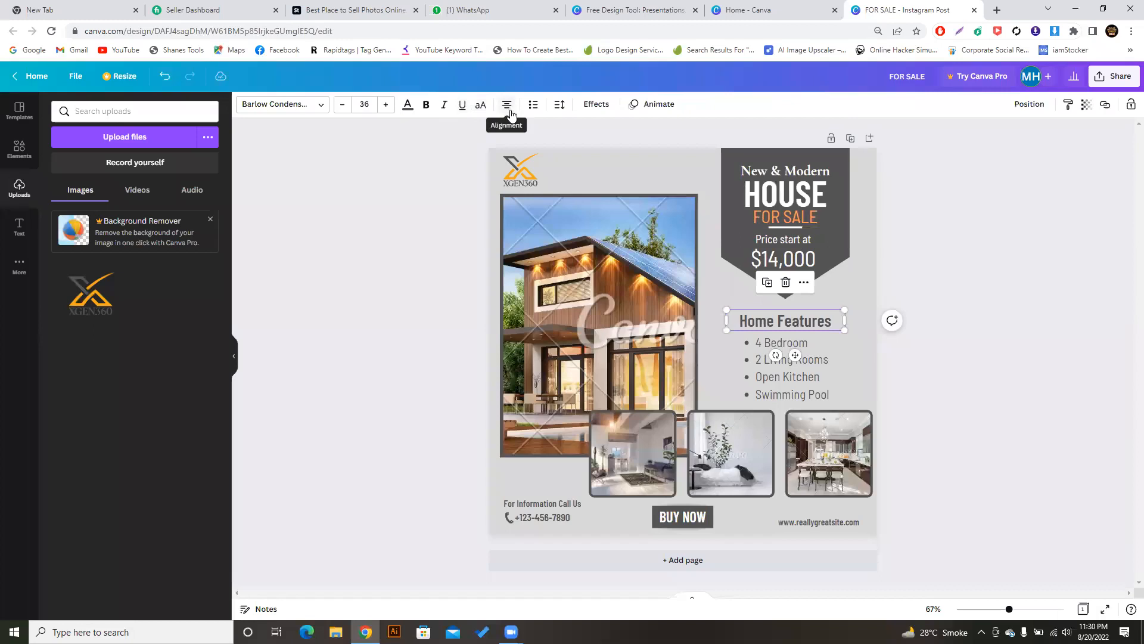
pyautogui.doubleClick(788, 365)
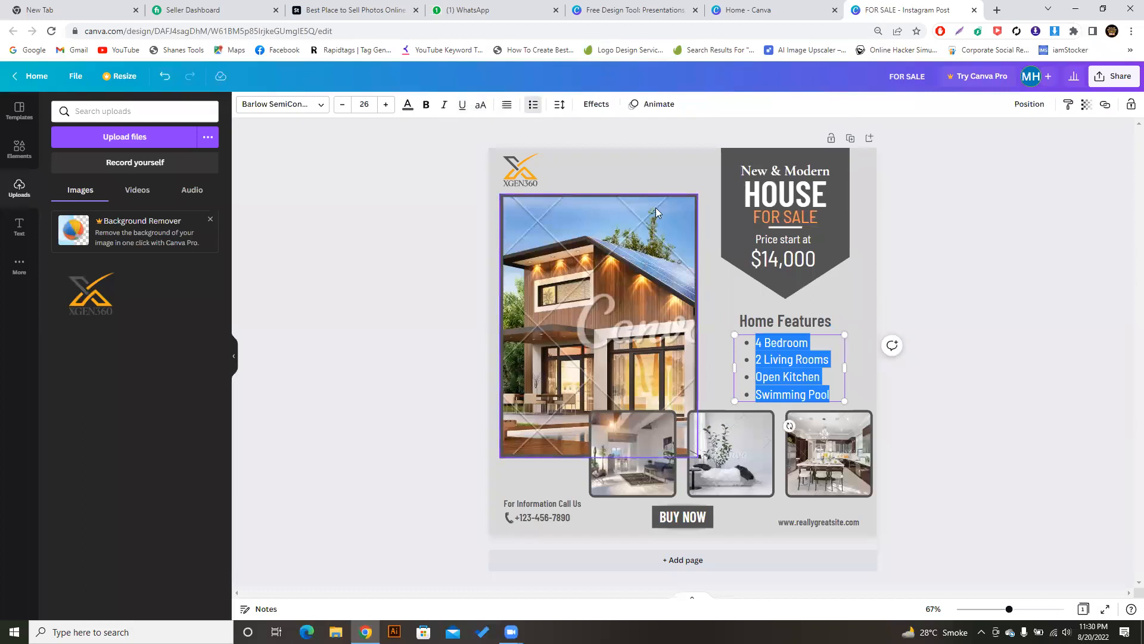
pyautogui.click(507, 106)
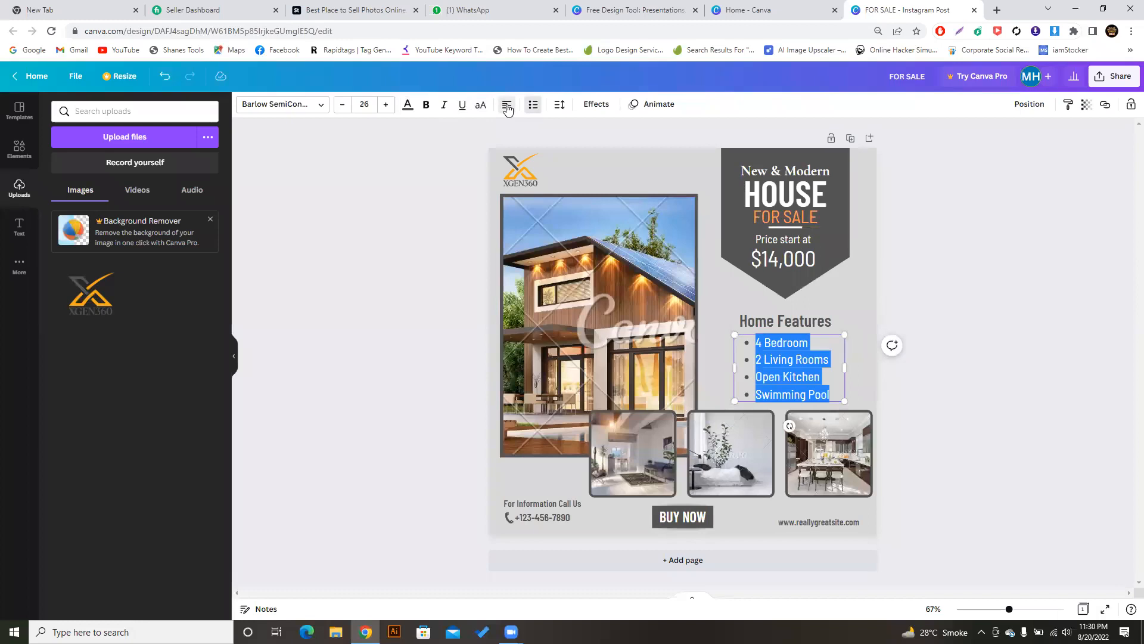
pyautogui.click(507, 106)
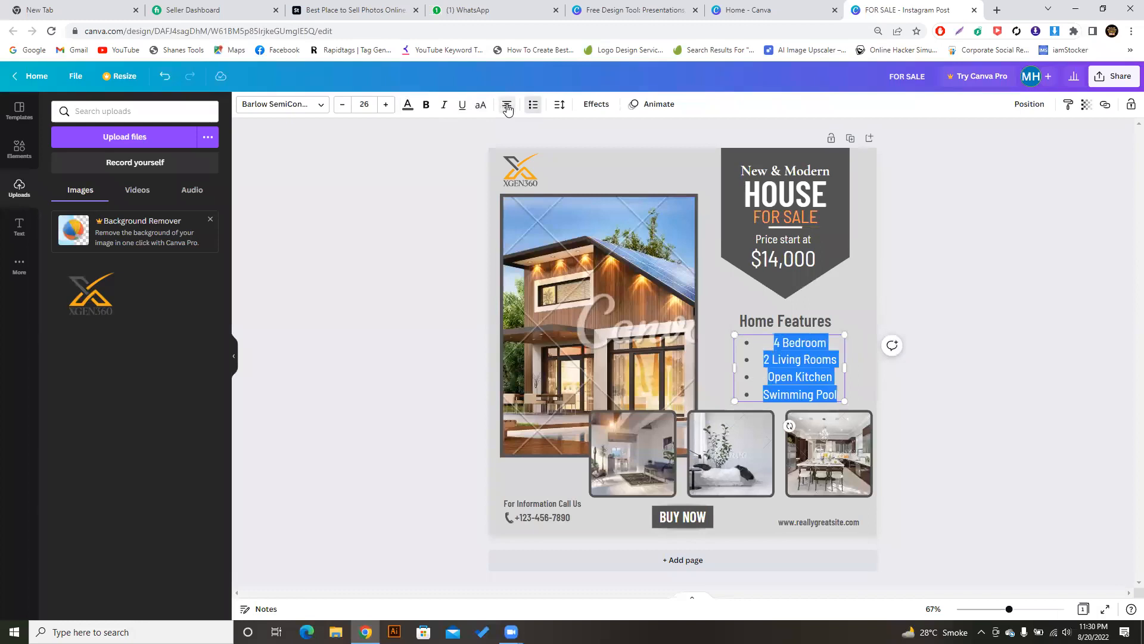
pyautogui.click(507, 107)
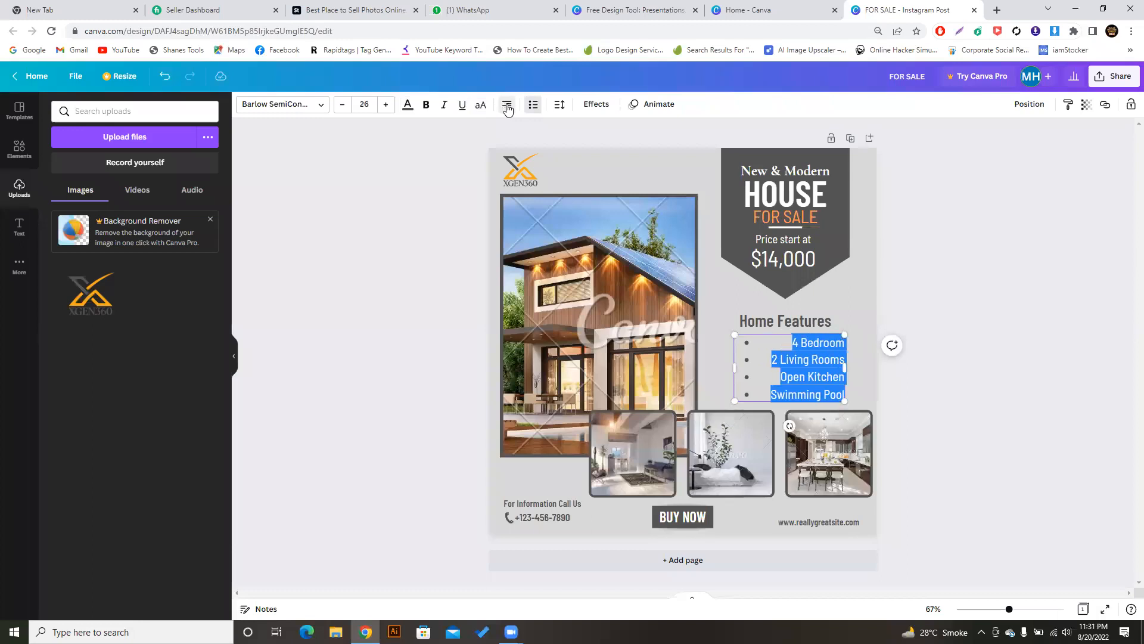
pyautogui.click(508, 107)
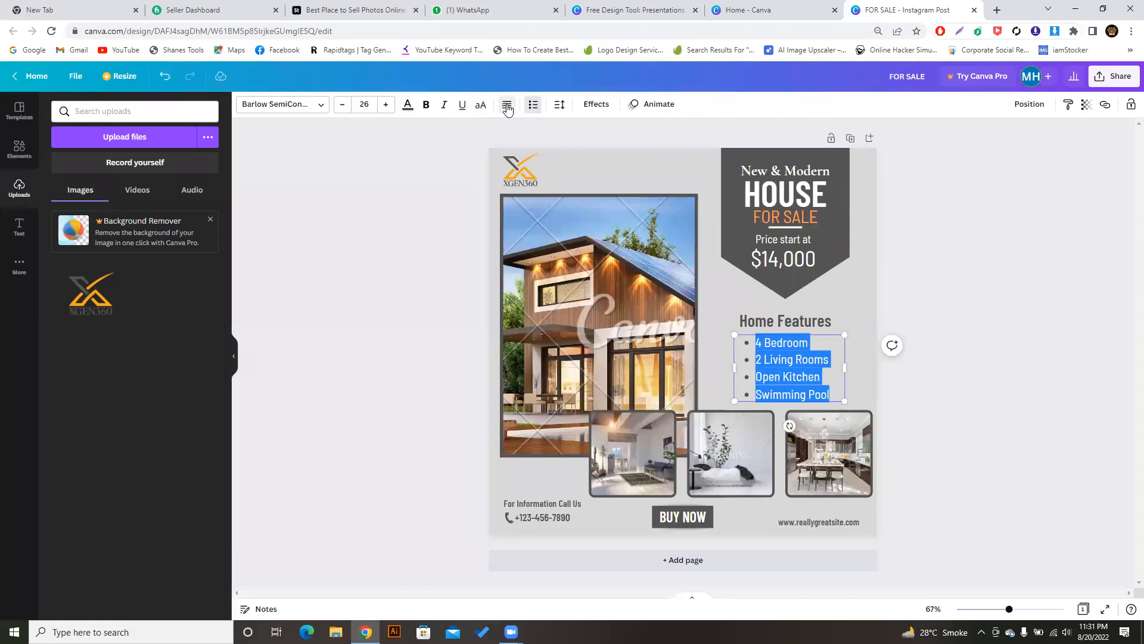
pyautogui.press('Escape')
pyautogui.click(857, 297)
pyautogui.click(782, 363)
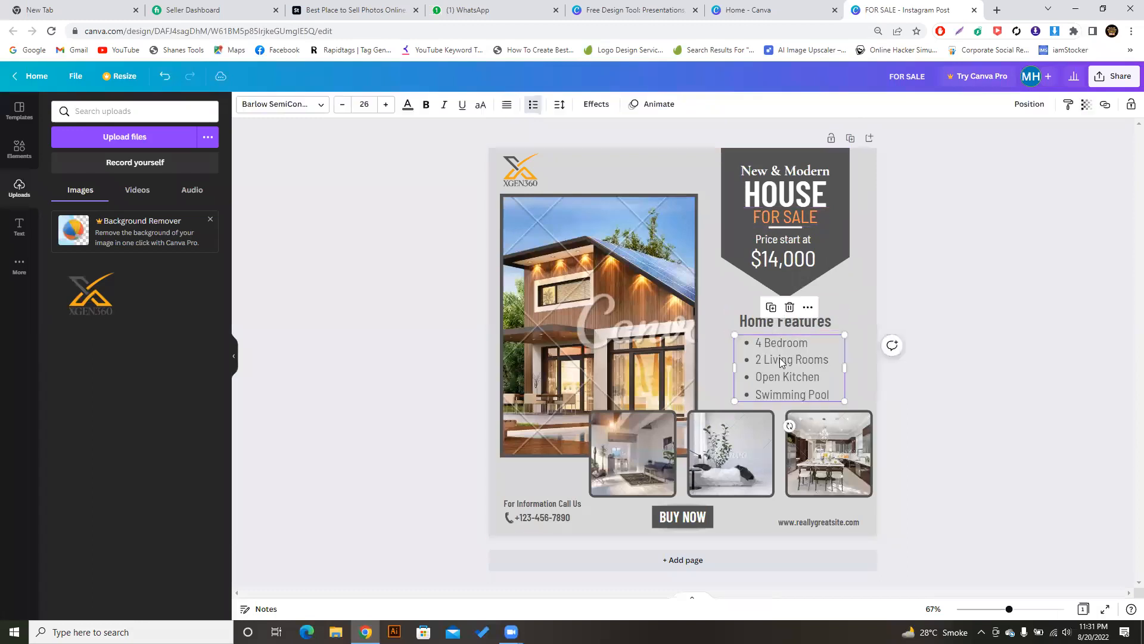
pyautogui.click(912, 310)
pyautogui.click(817, 343)
pyautogui.click(910, 240)
pyautogui.click(786, 354)
pyautogui.click(620, 142)
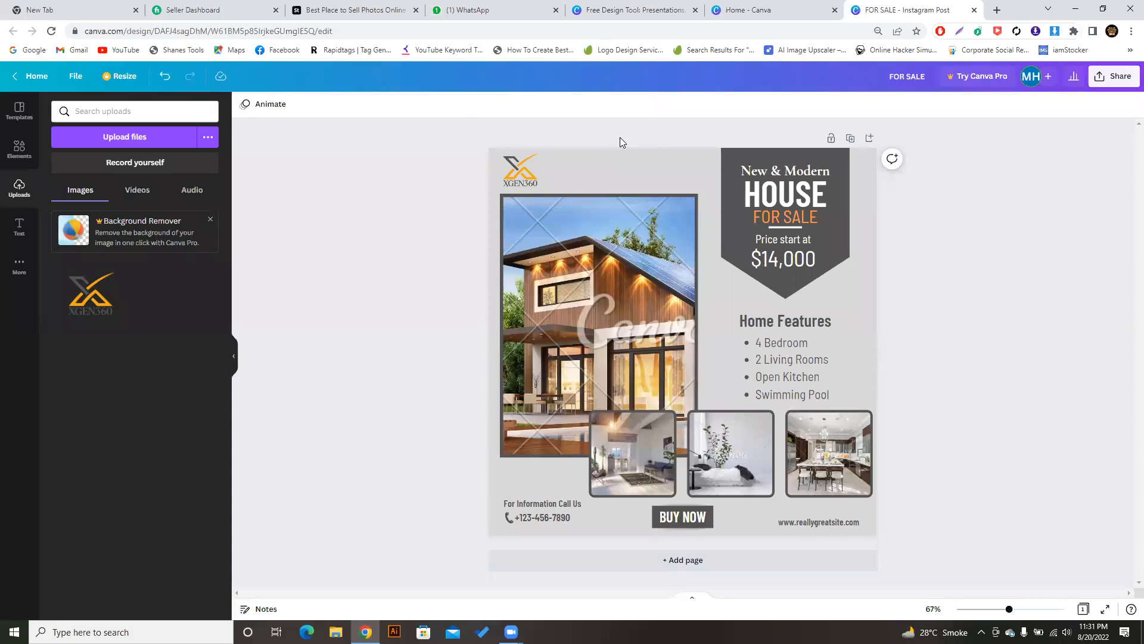
# - Toggle the feature list through numbering and back to bullets
pyautogui.click(654, 164)
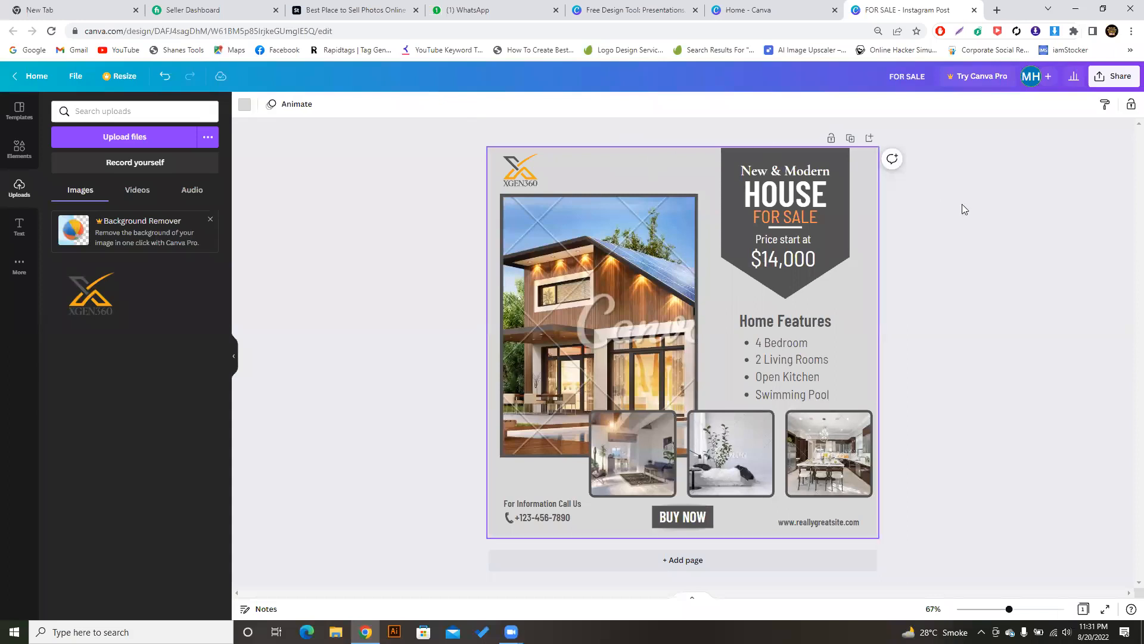
pyautogui.click(791, 354)
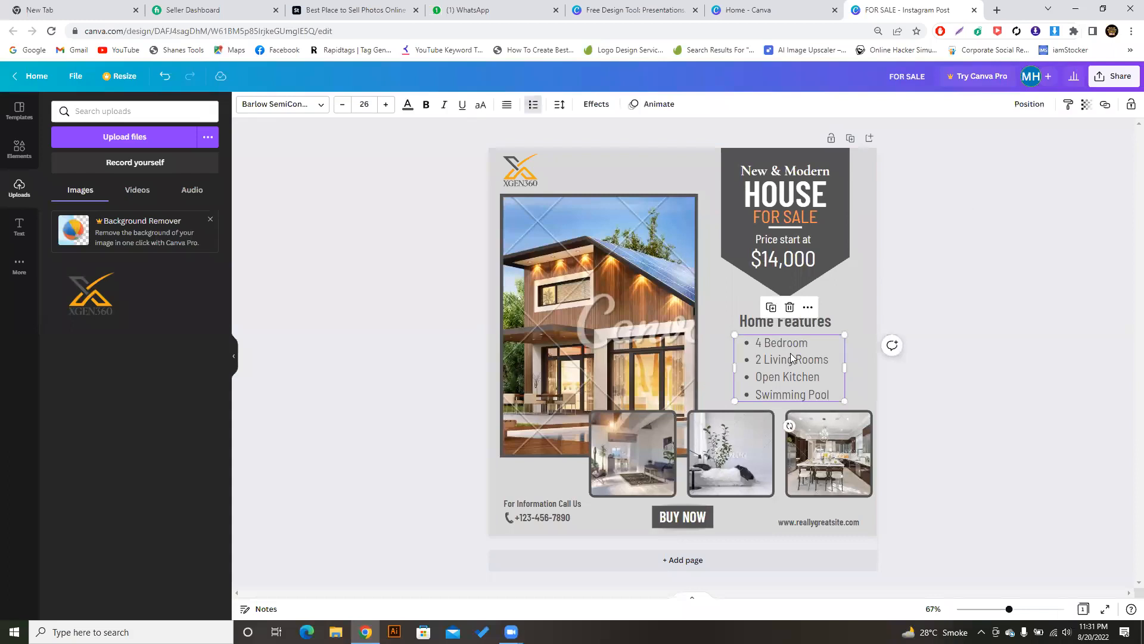
pyautogui.click(532, 108)
pyautogui.click(533, 107)
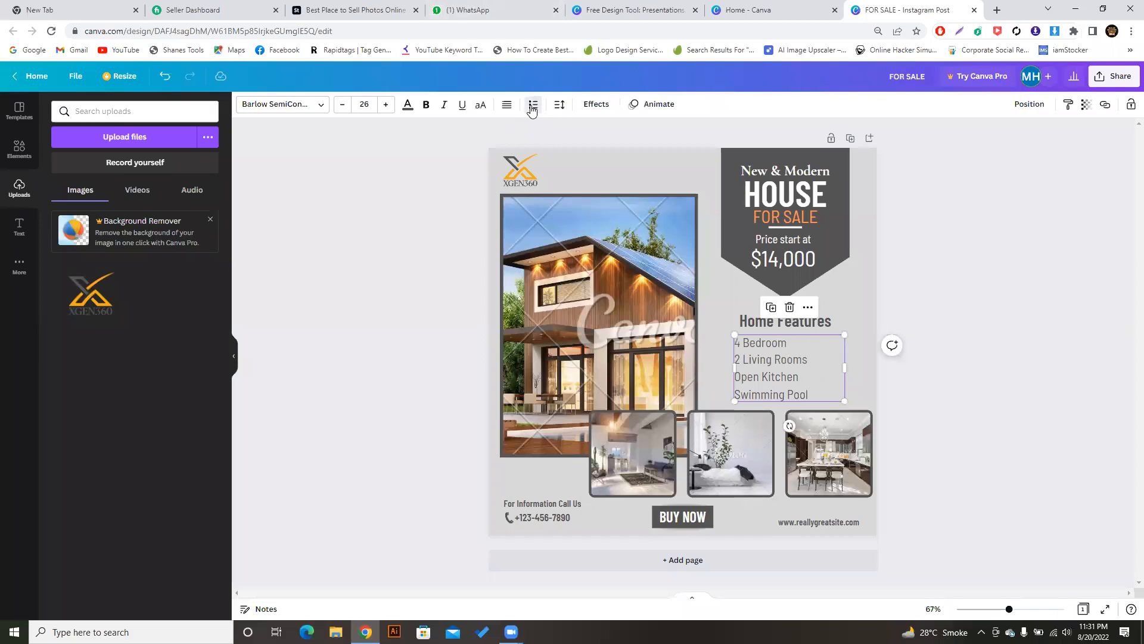
pyautogui.click(532, 108)
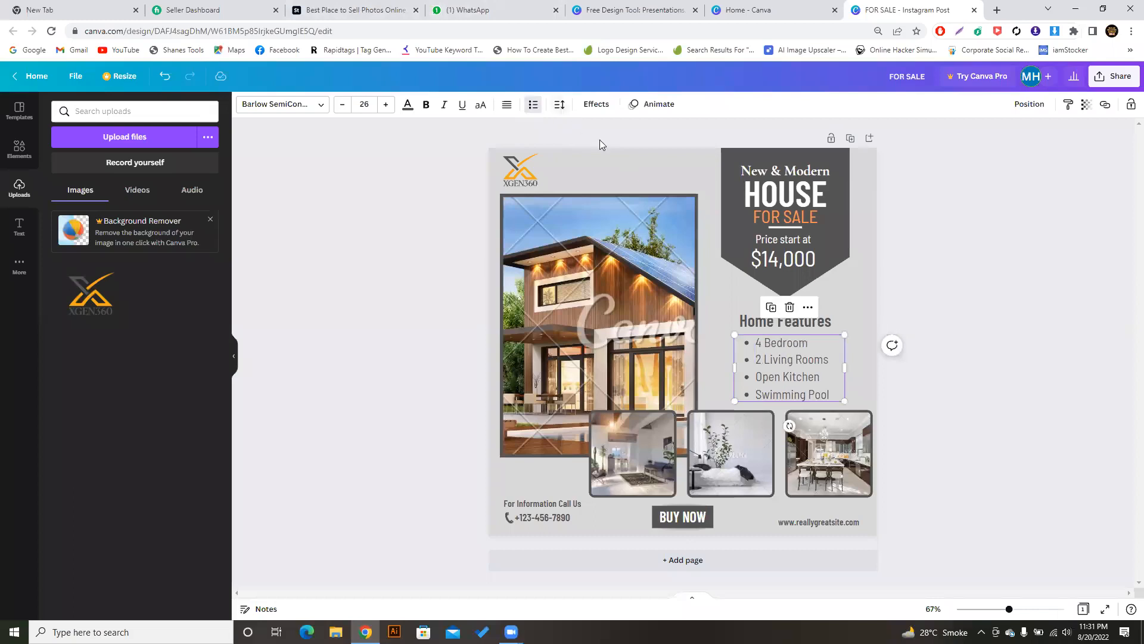
# - Raise the Home Features list's letter spacing to about 189
pyautogui.click(617, 158)
pyautogui.click(784, 364)
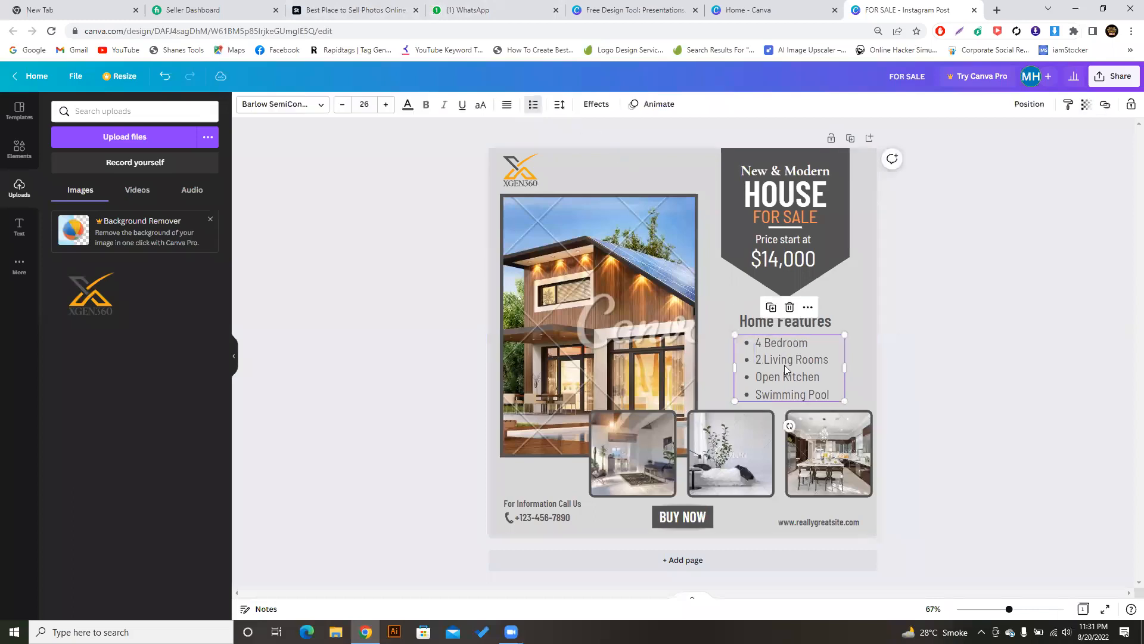
pyautogui.click(557, 107)
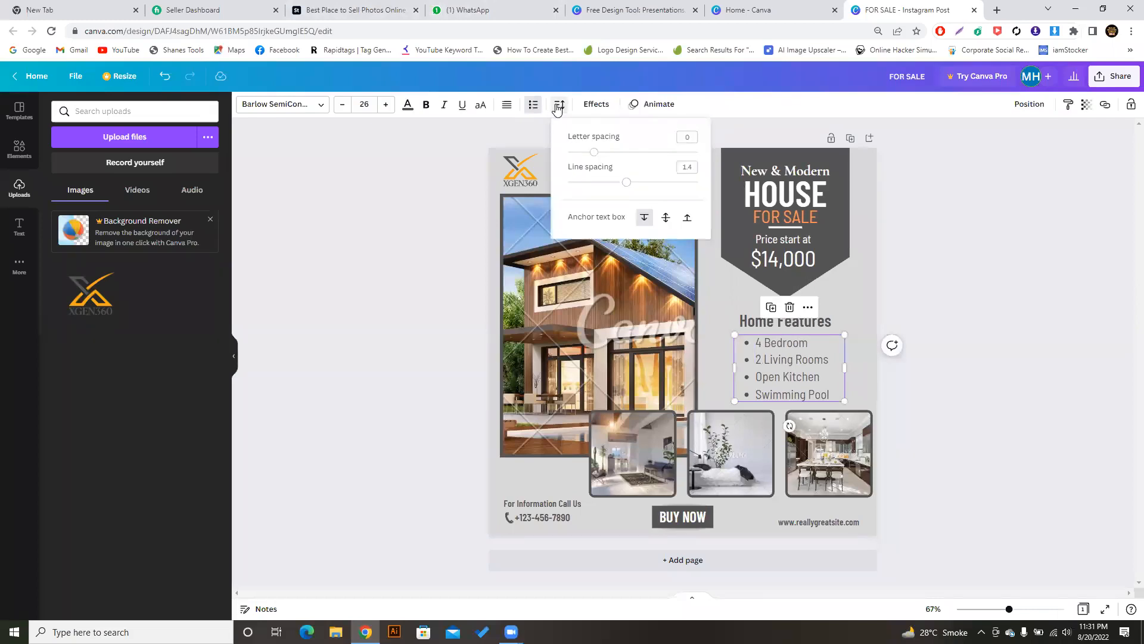
pyautogui.moveTo(594, 152); pyautogui.dragTo(630, 150)
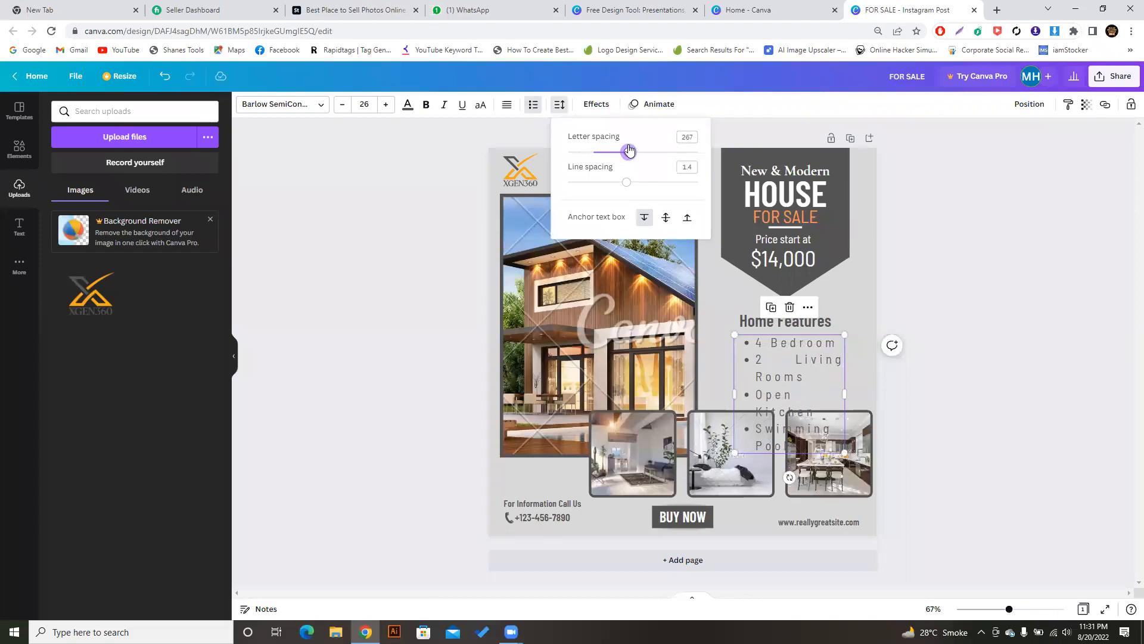